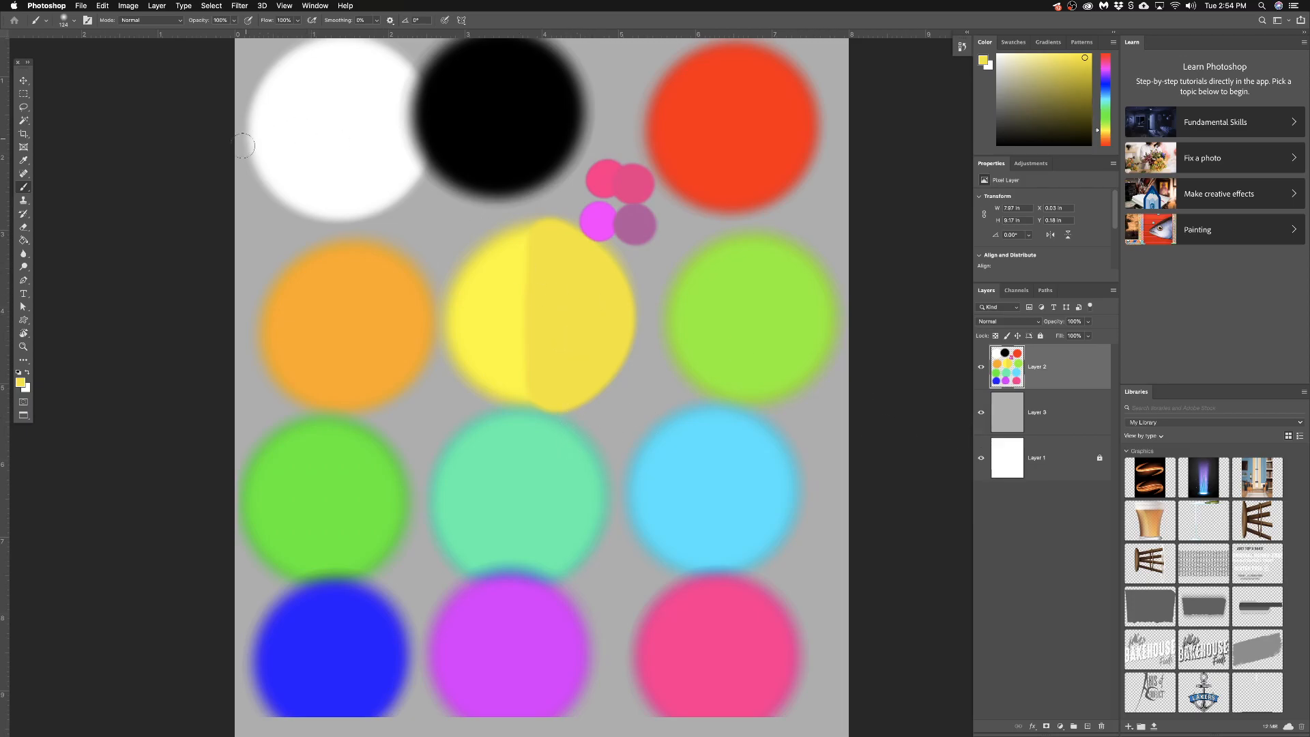
Step: Rename the bottom white layer as Background and the middle gray layer as Grey
left_click(23, 82)
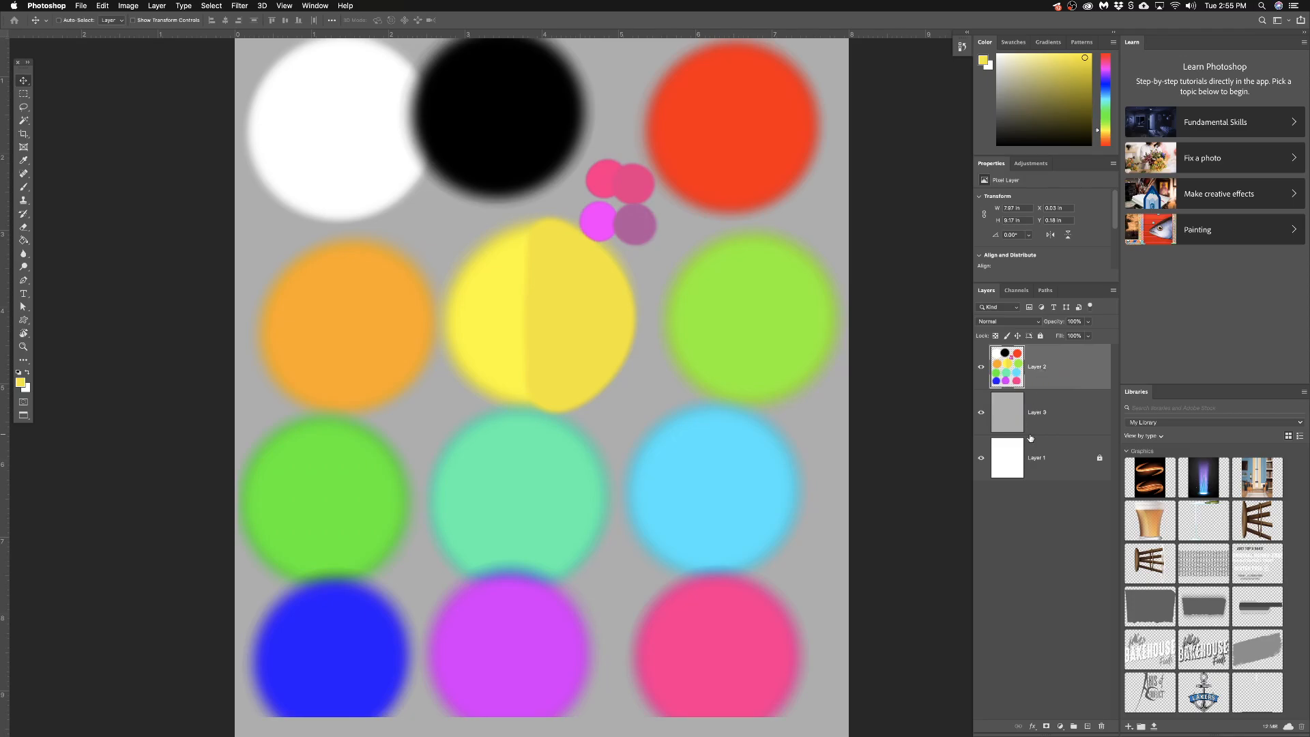
left_click(1034, 461)
double_click(1036, 458)
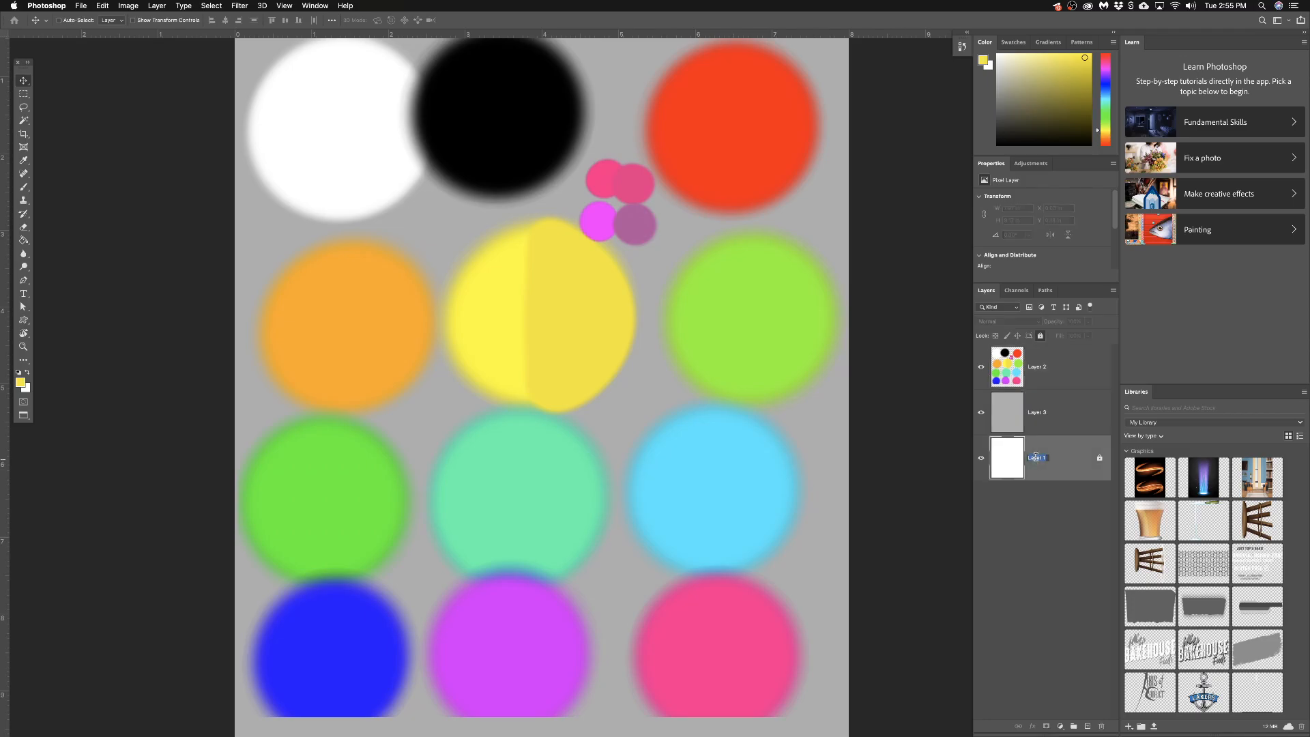
type("Background")
left_click(1038, 532)
double_click(1037, 412)
type("Grey")
key("Return")
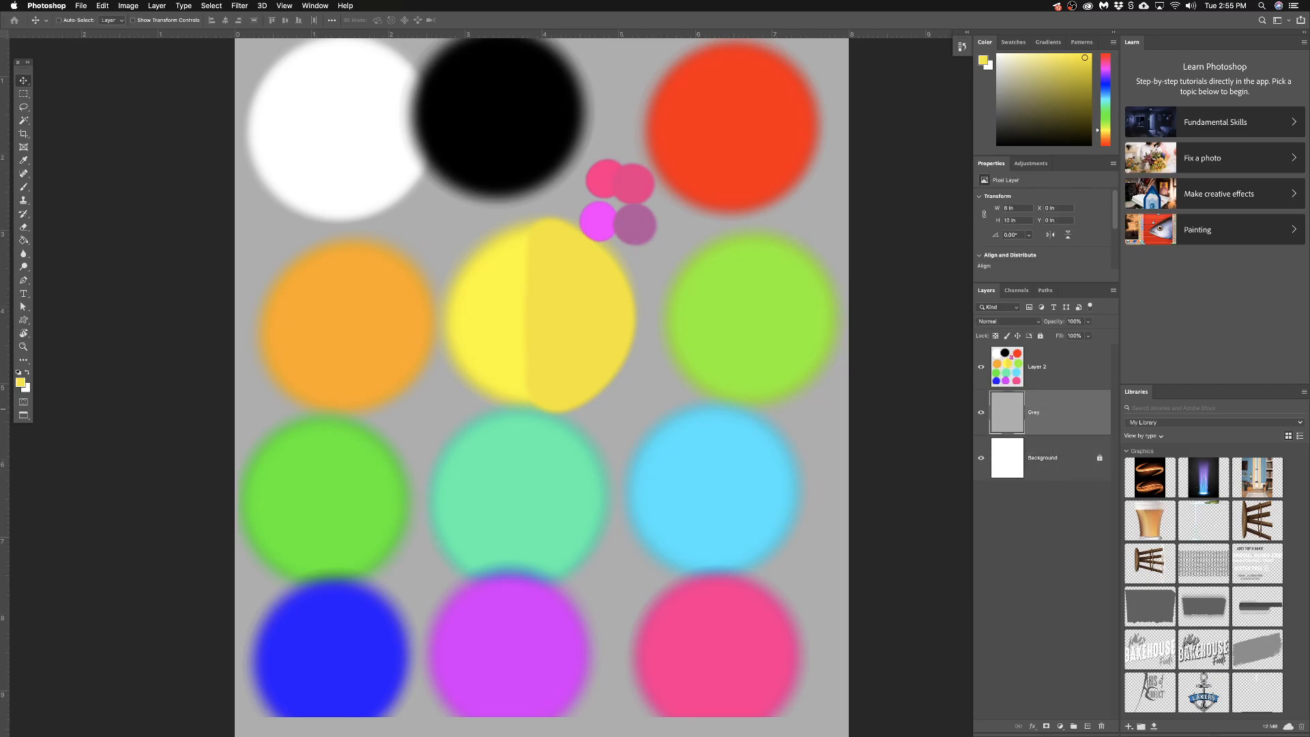
Step: Rename the top layer holding the colored circles as Colors
double_click(1033, 366)
type("Colors")
key("Return")
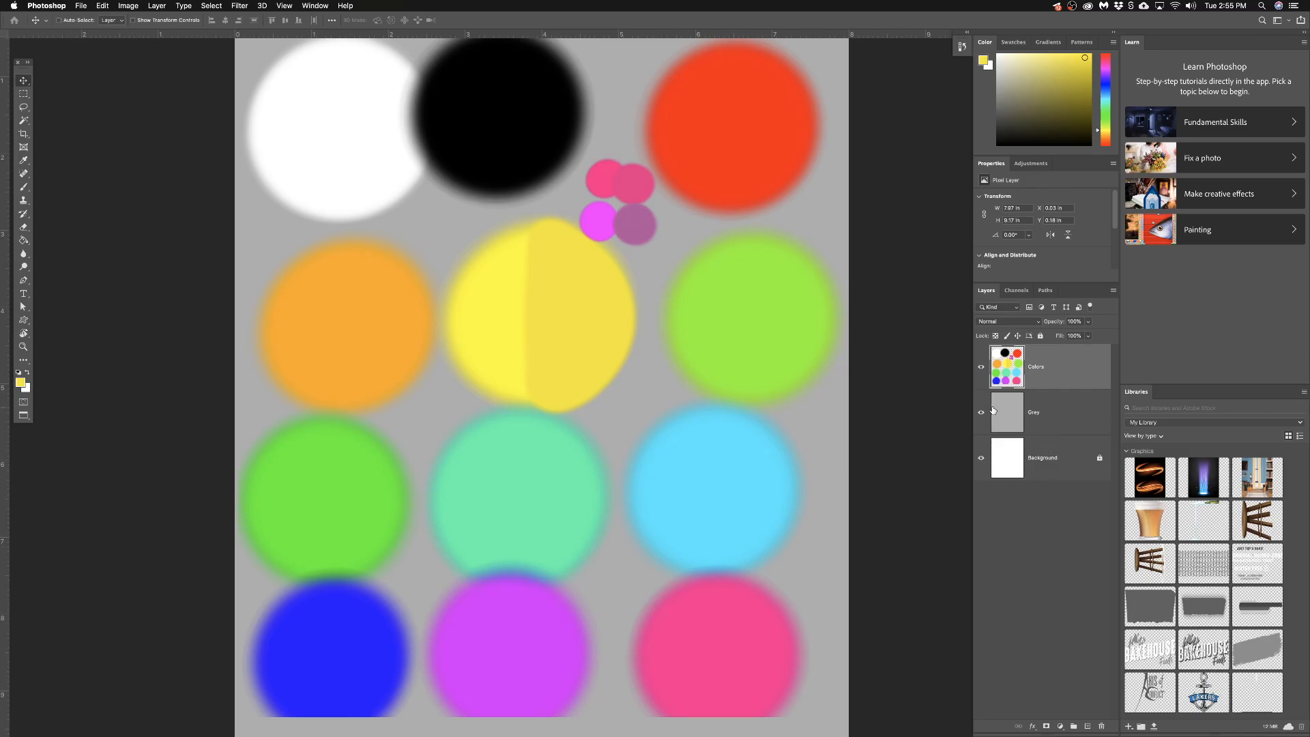
Step: Select the Grey, Background and Colors layers in turn to review the layer stack, ending with Colors active
left_click(1041, 423)
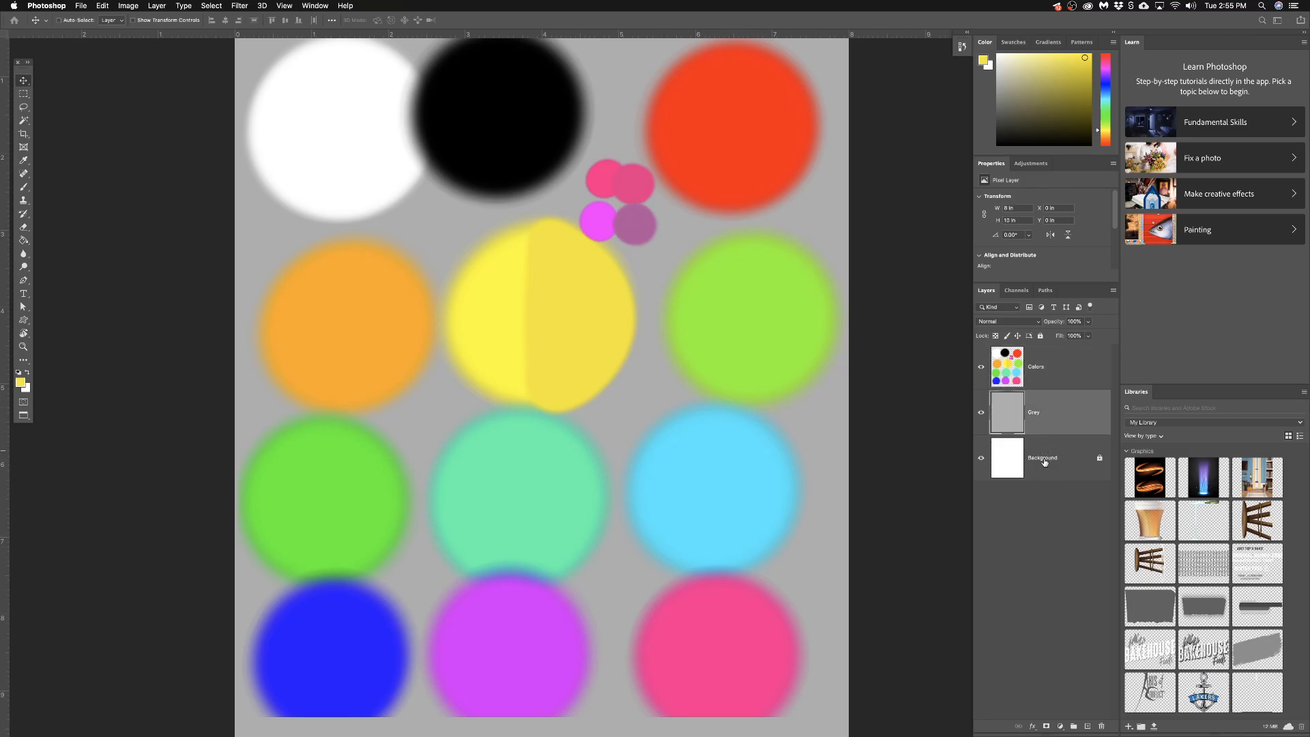
left_click(1044, 463)
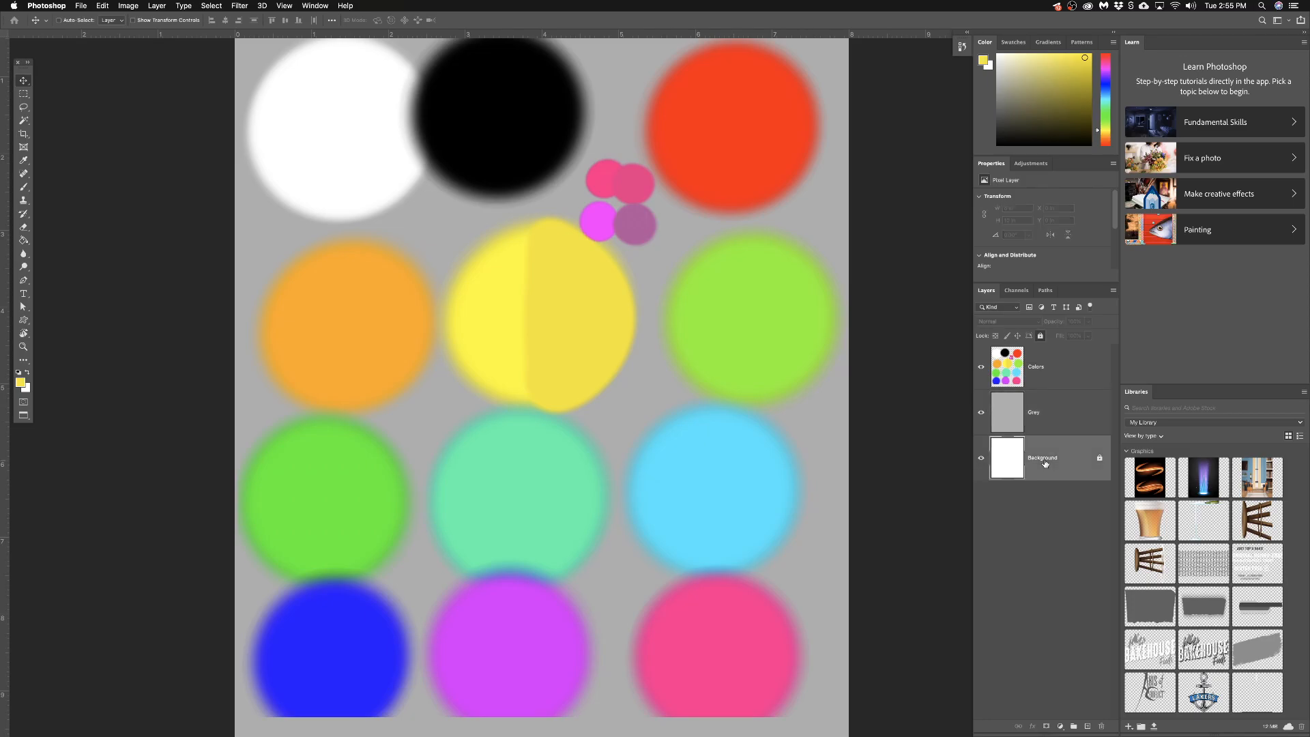
left_click(1043, 407)
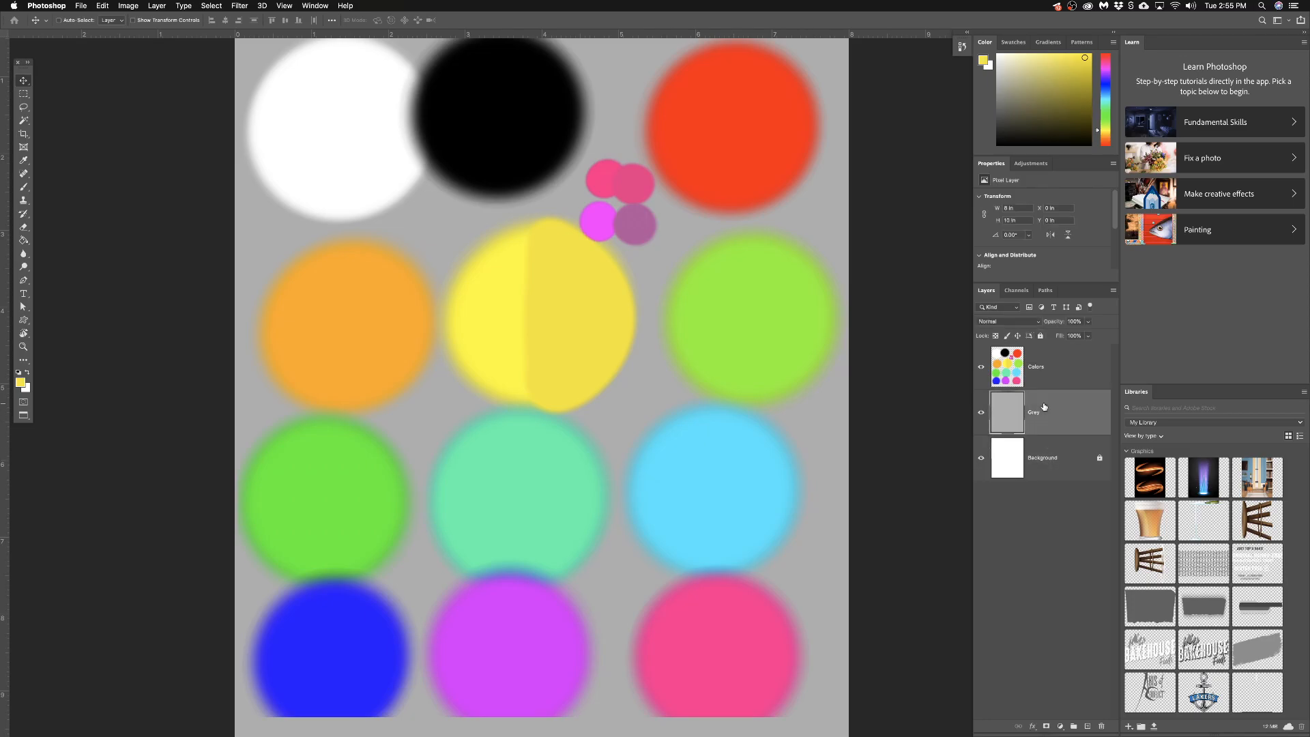
left_click(1051, 369)
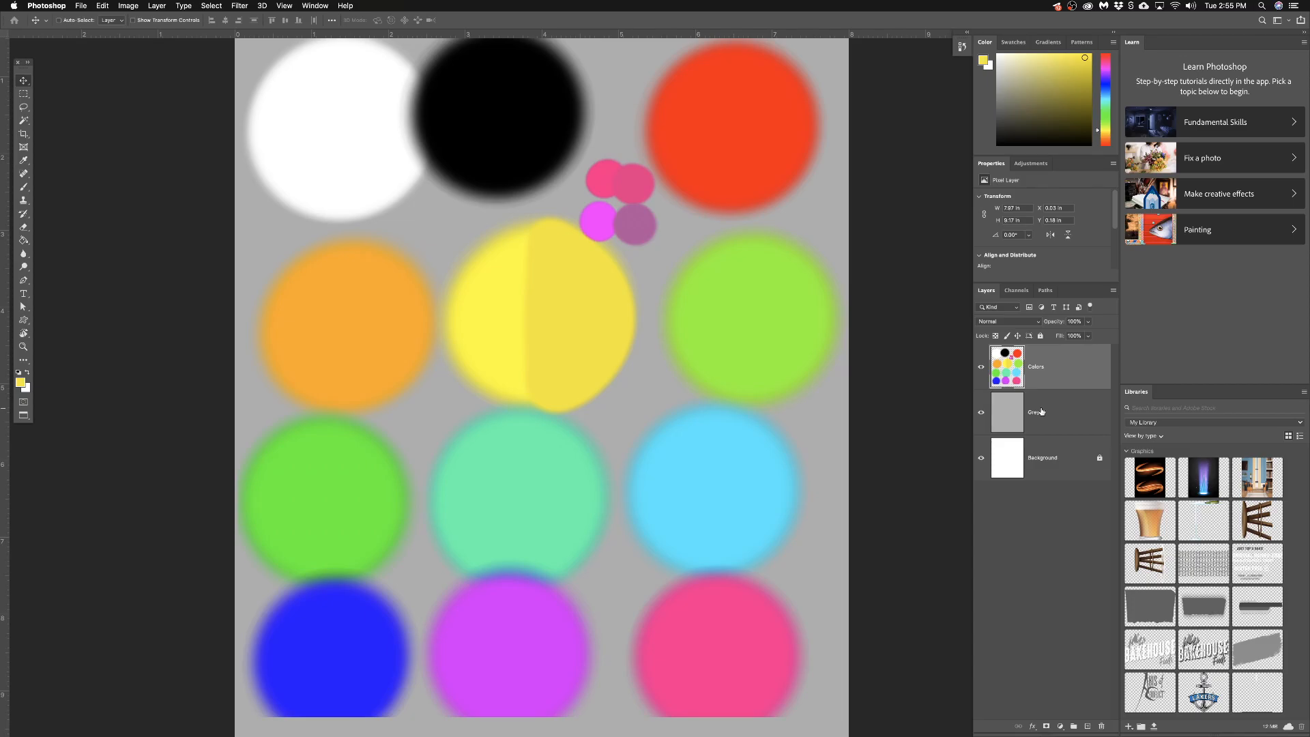
left_click(1042, 410)
left_click(1054, 369)
Step: Examine the Brush tool's blend mode list and preview the Colors layer's blend modes down to Divide, keeping Normal
key("b")
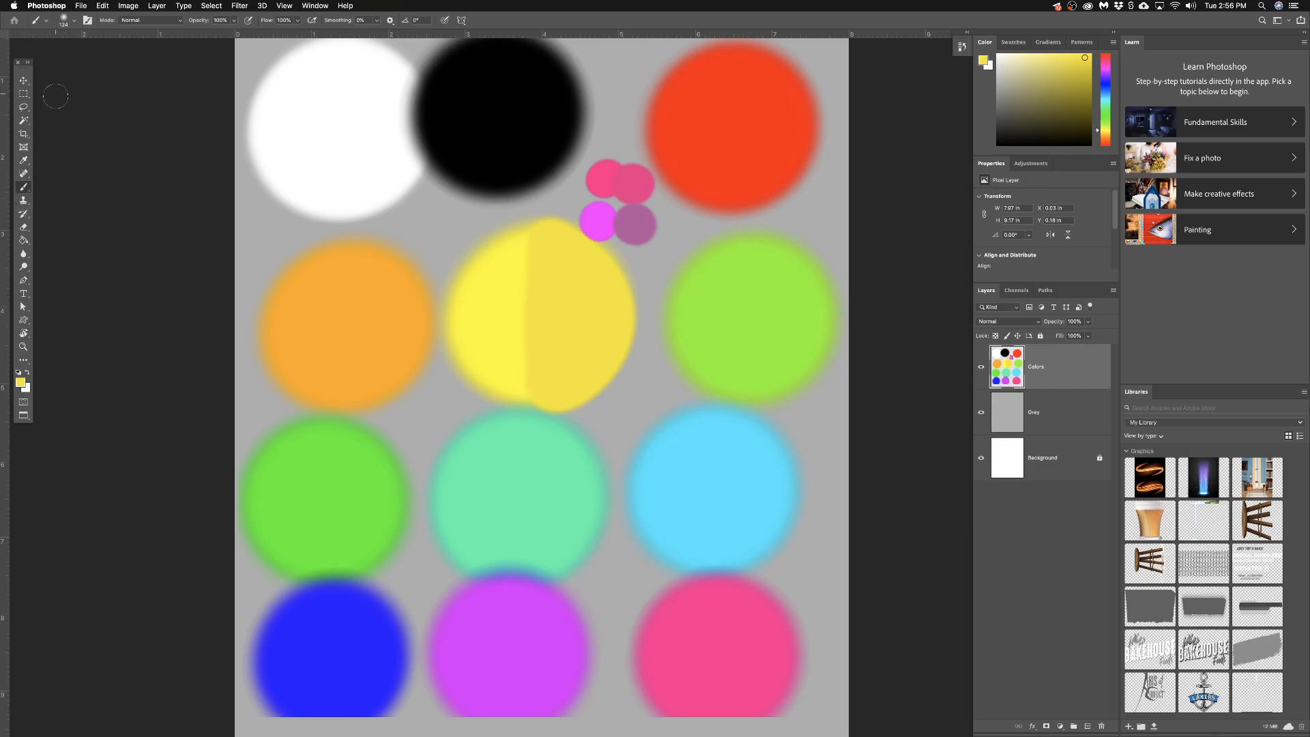
left_click(143, 23)
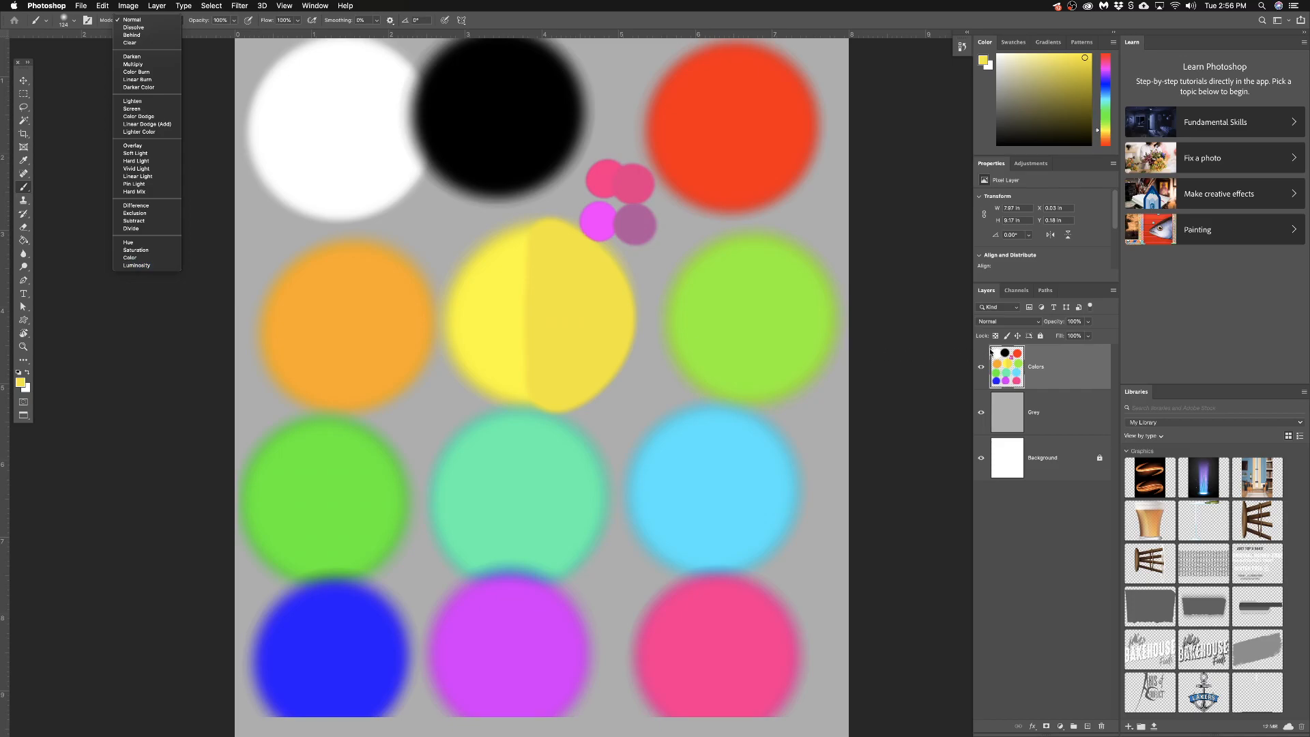
left_click(997, 324)
left_click(997, 323)
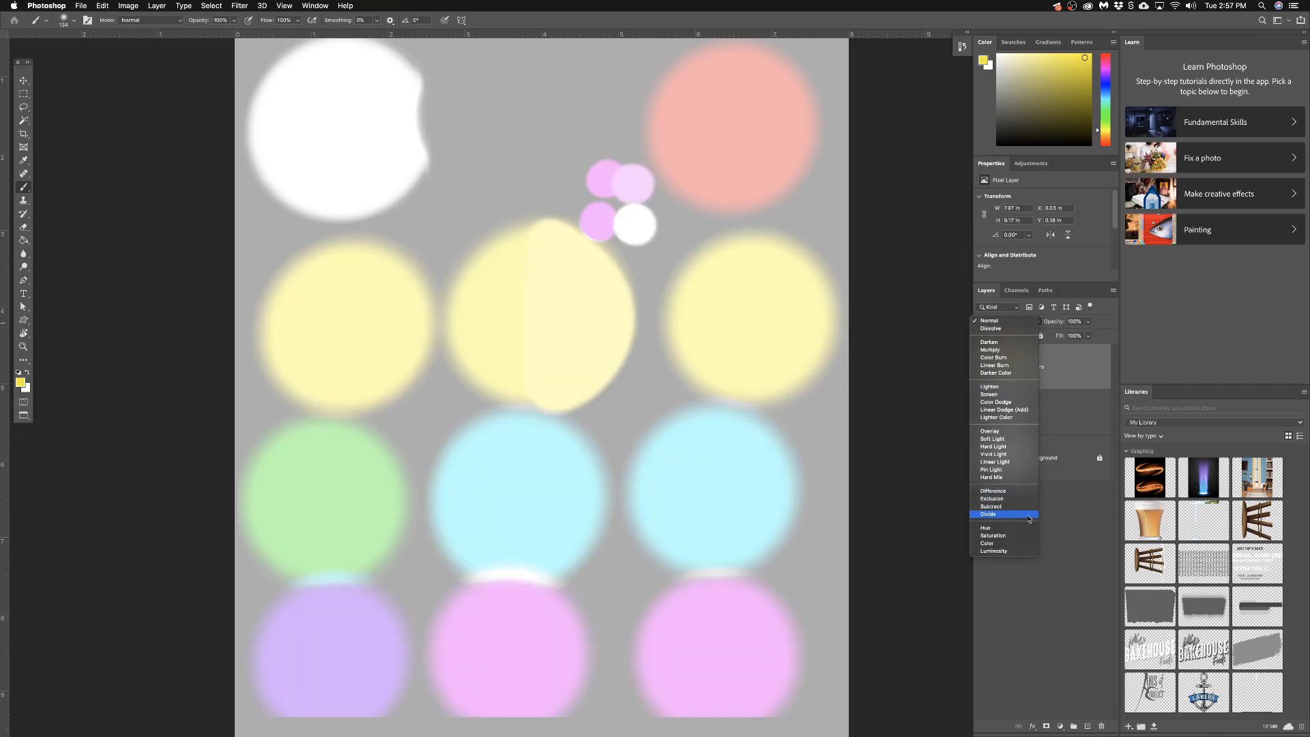
left_click(1015, 321)
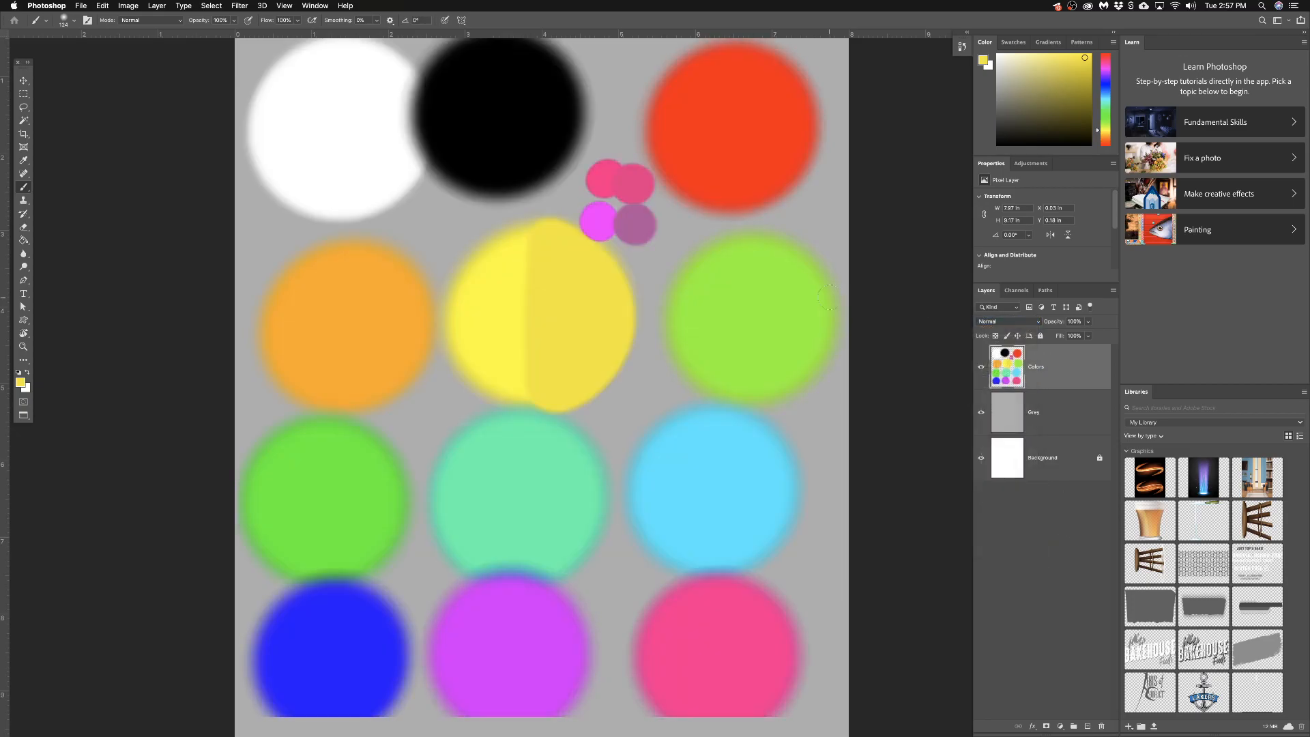
Step: Compare the brush's blend mode list with the layer's list and preview Dissolve on the Colors layer without applying it
left_click(150, 21)
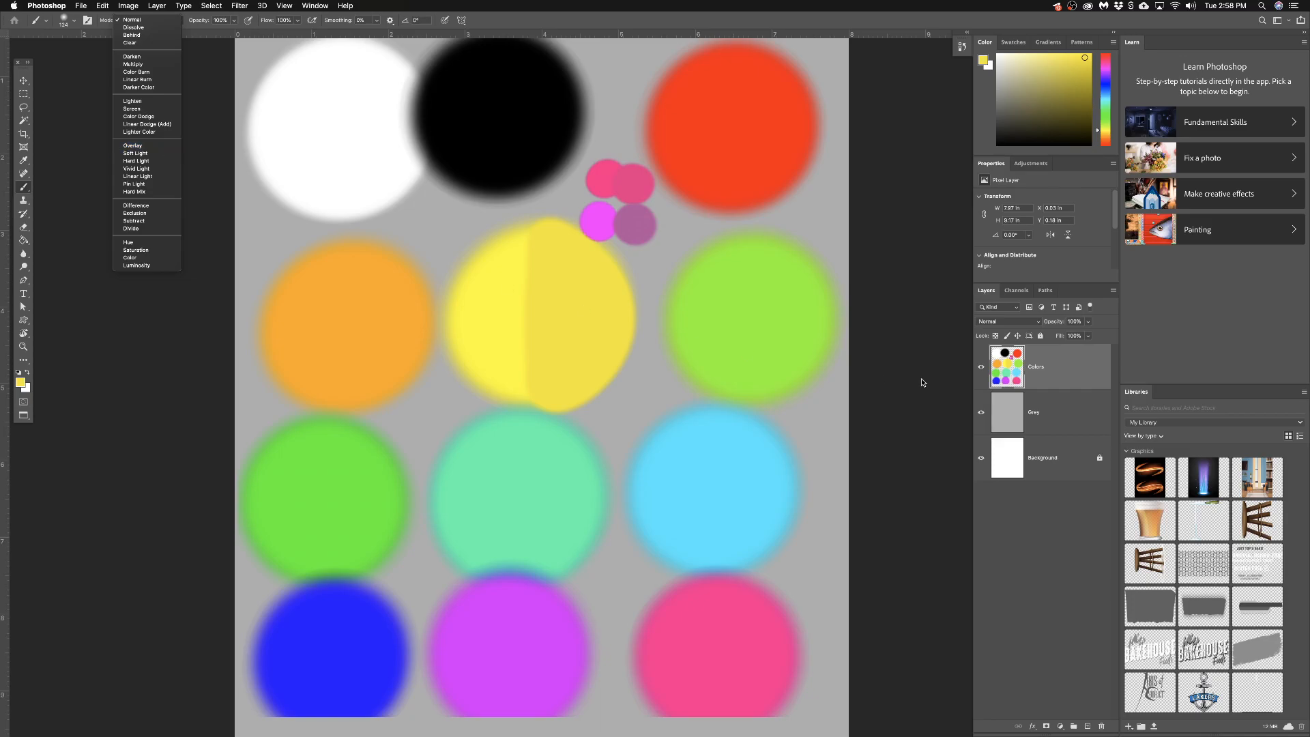
left_click(1016, 325)
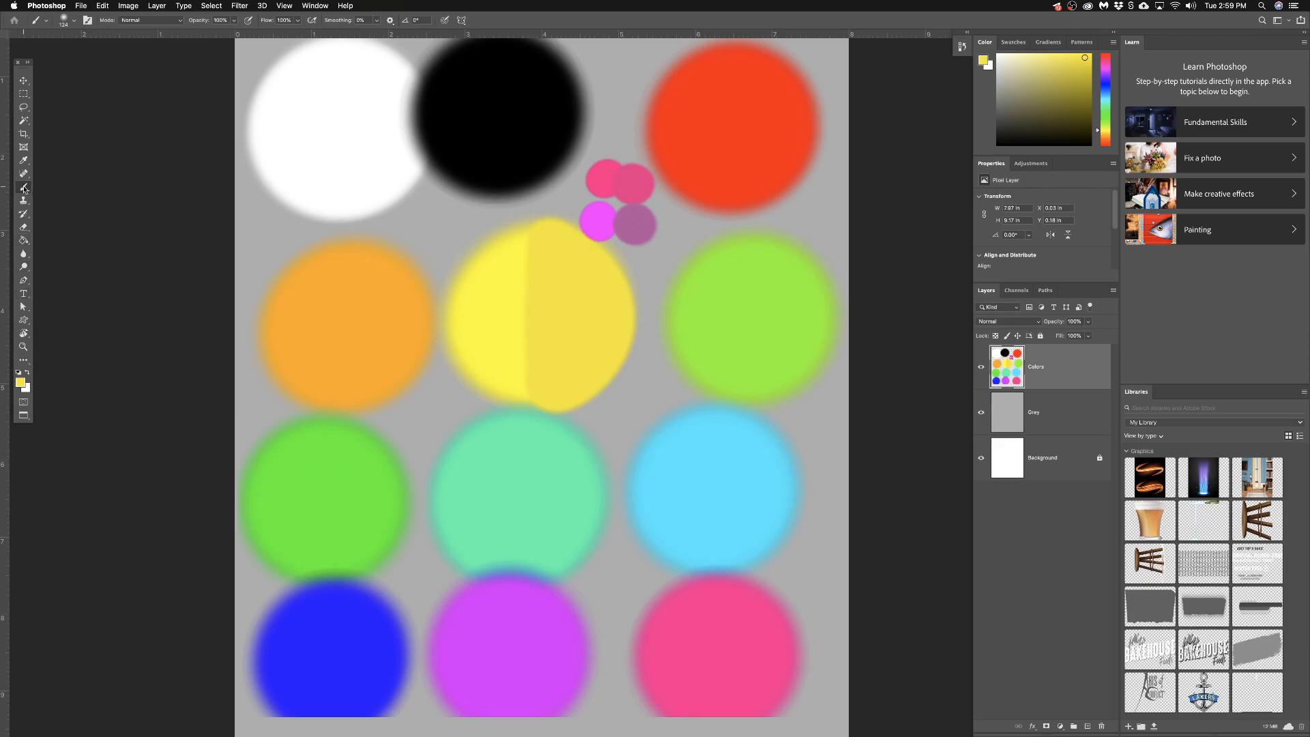
left_click(148, 20)
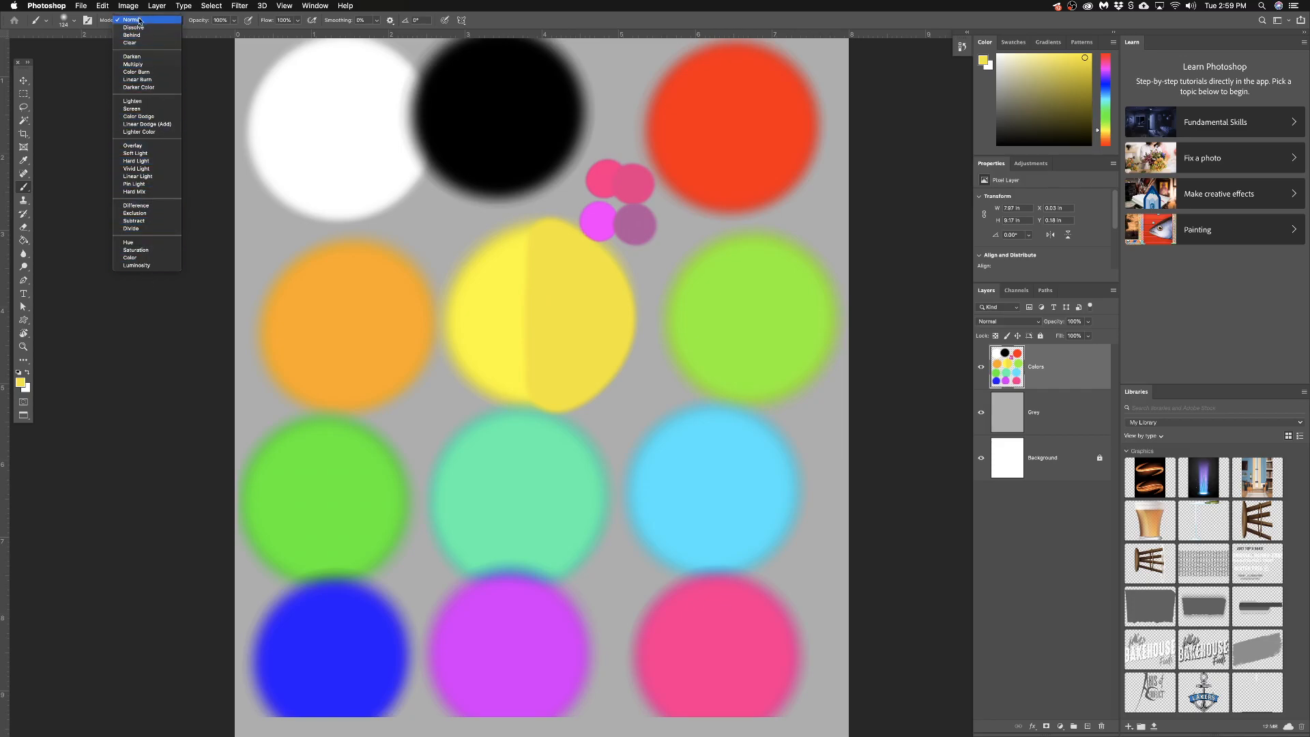
left_click(225, 139)
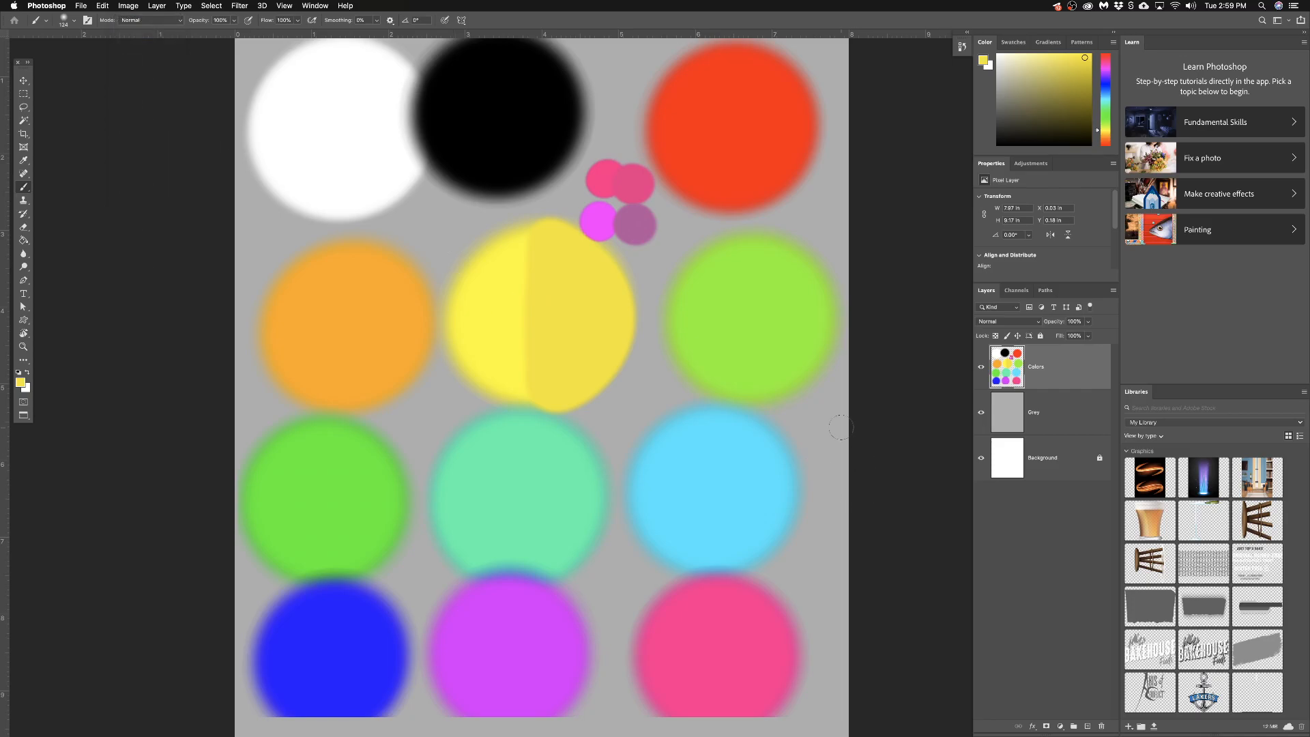
left_click(1023, 326)
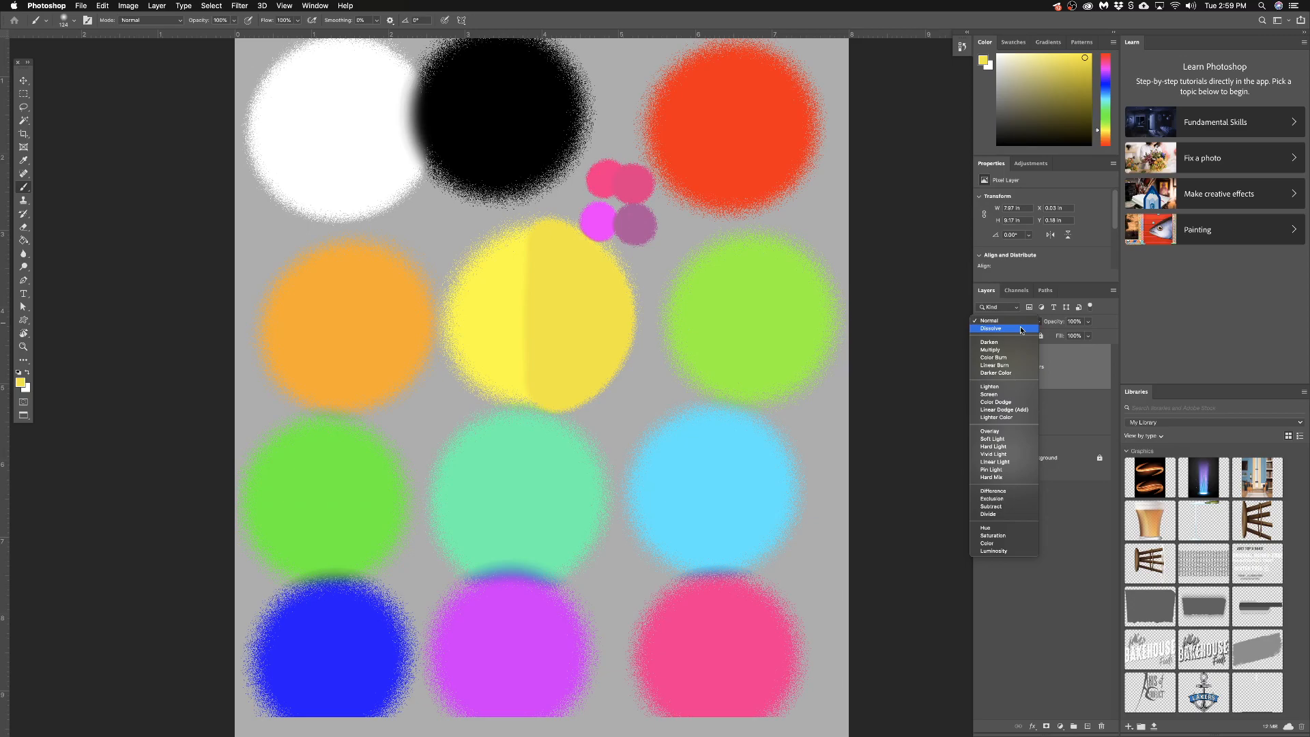
left_click(921, 325)
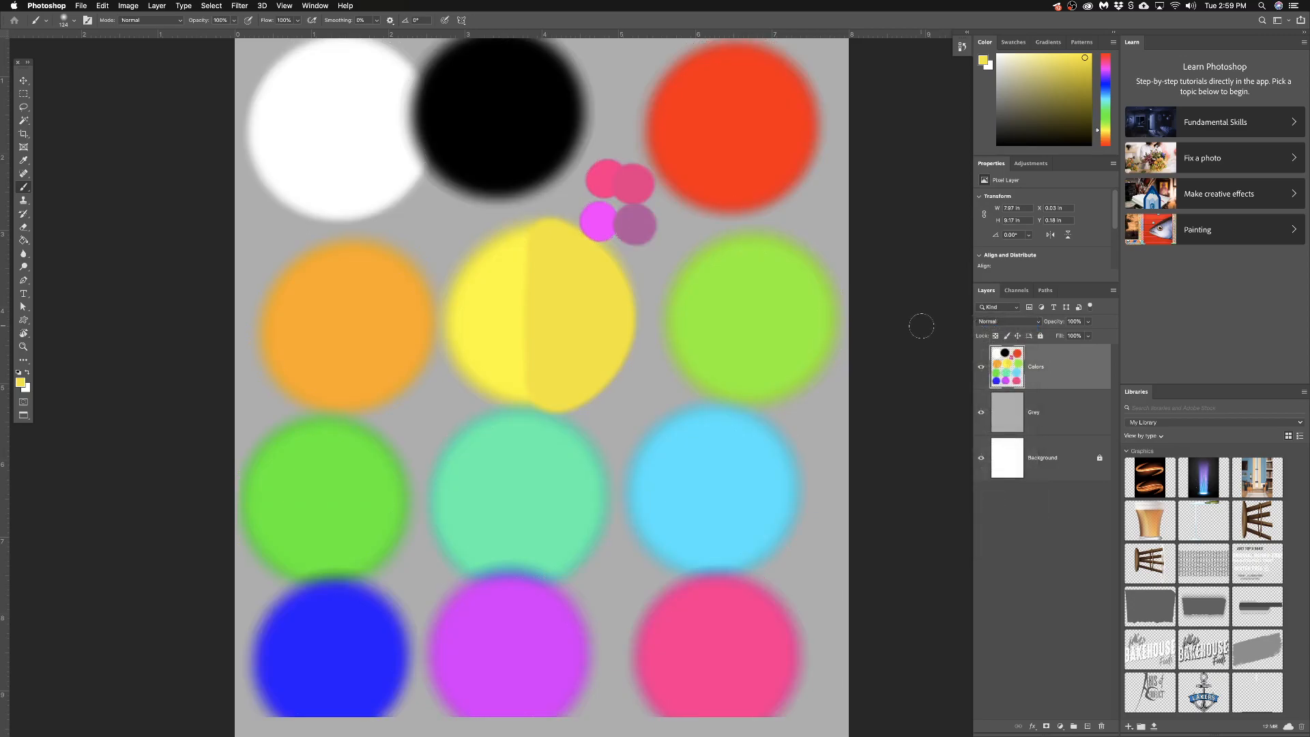
Step: Examine the soft edges of the colored circles up close, finishing around the white, black, orange and yellow ones
key("super+plus")
key("super+plus")
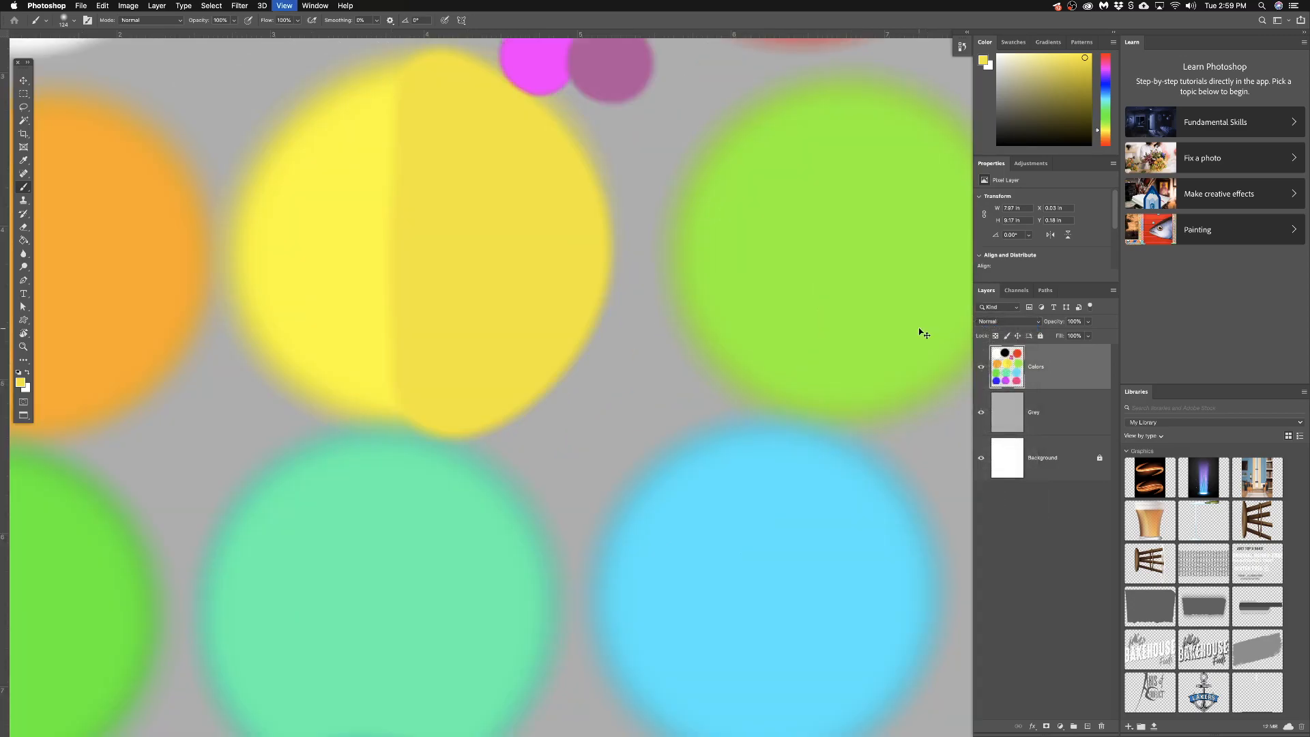
left_click_drag(841, 199, 682, 607)
left_click_drag(762, 603, 733, 177)
mouse_move(784, 491)
left_mouse_down()
mouse_move(918, 175)
mouse_move(976, 147)
left_mouse_up()
mouse_move(277, 442)
left_mouse_down()
mouse_move(623, 395)
mouse_move(1105, 510)
left_mouse_up()
mouse_move(463, 152)
left_mouse_down()
mouse_move(702, 620)
mouse_move(703, 706)
left_mouse_up()
mouse_move(710, 66)
left_mouse_down()
mouse_move(713, 319)
mouse_move(668, 638)
left_mouse_up()
mouse_move(631, 82)
left_mouse_down()
mouse_move(462, 193)
mouse_move(314, 41)
left_mouse_up()
left_click_drag(601, 86, 554, 323)
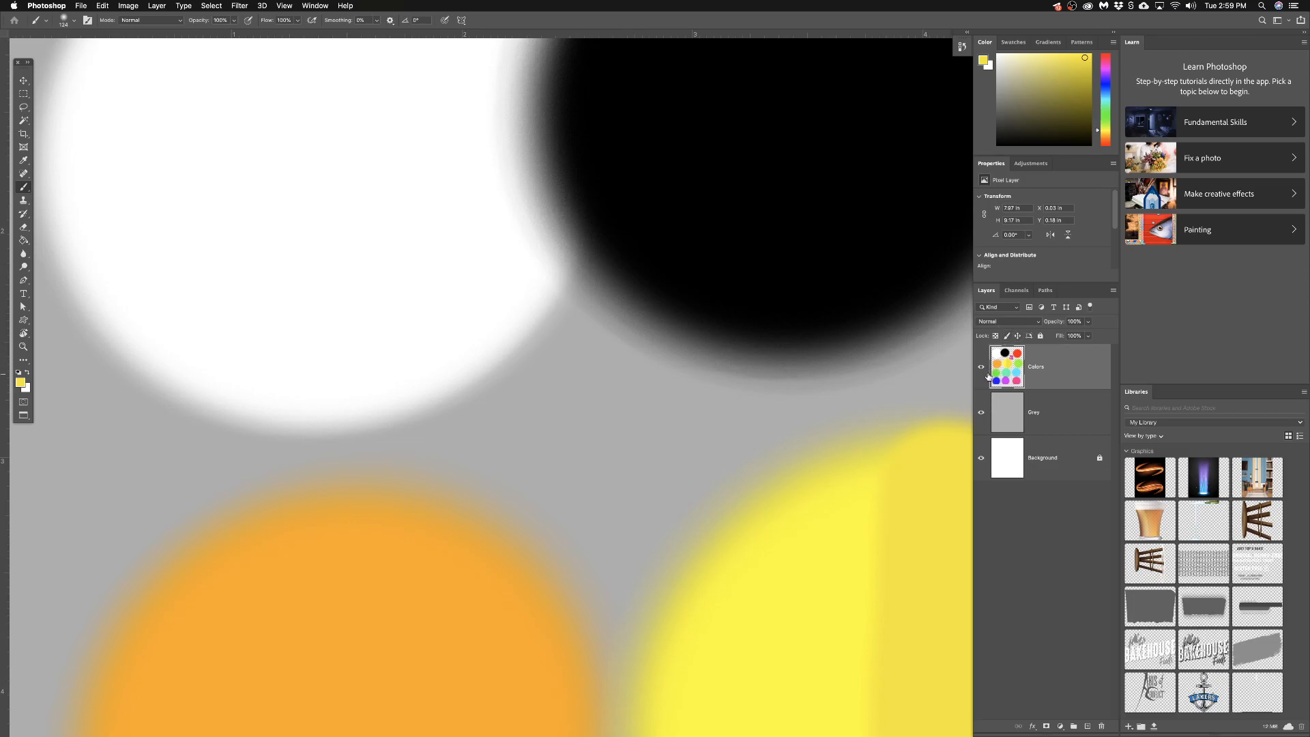
Step: Hide the Grey layer to view the circles against the white Background layer, and show it again
left_click(23, 81)
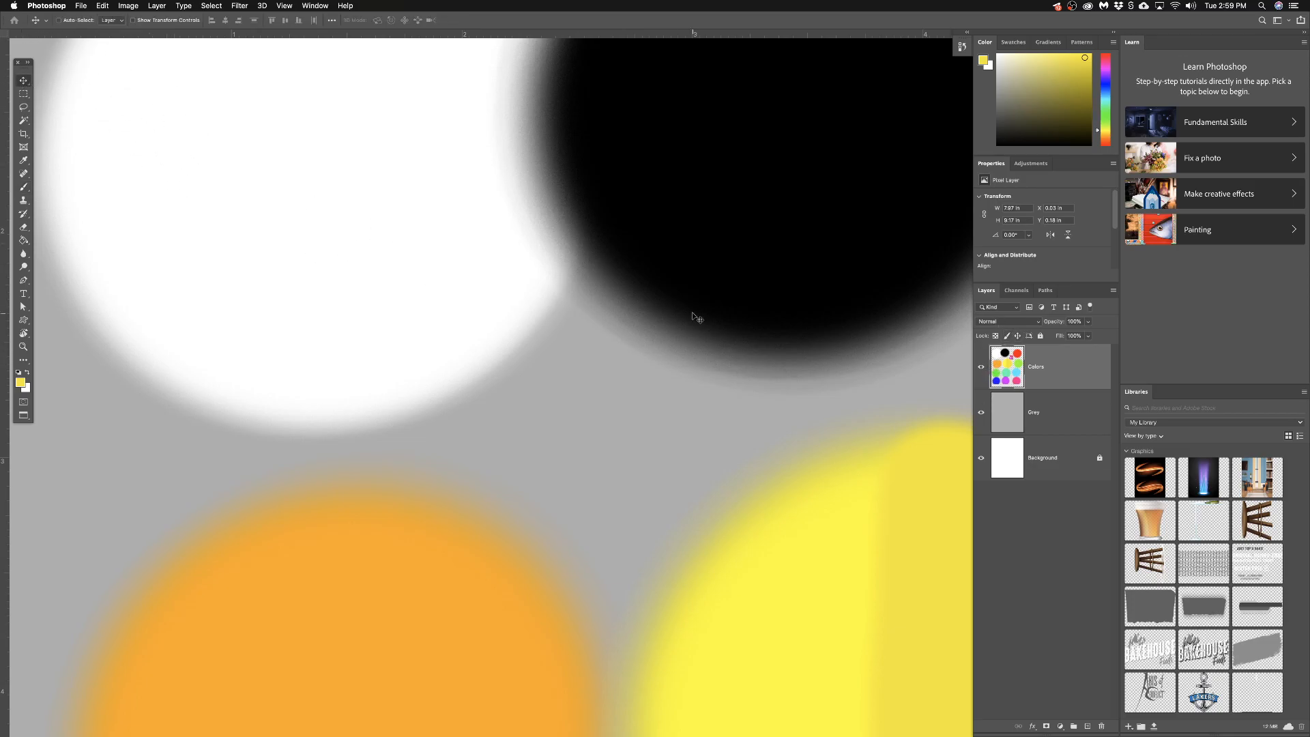
left_click(981, 412)
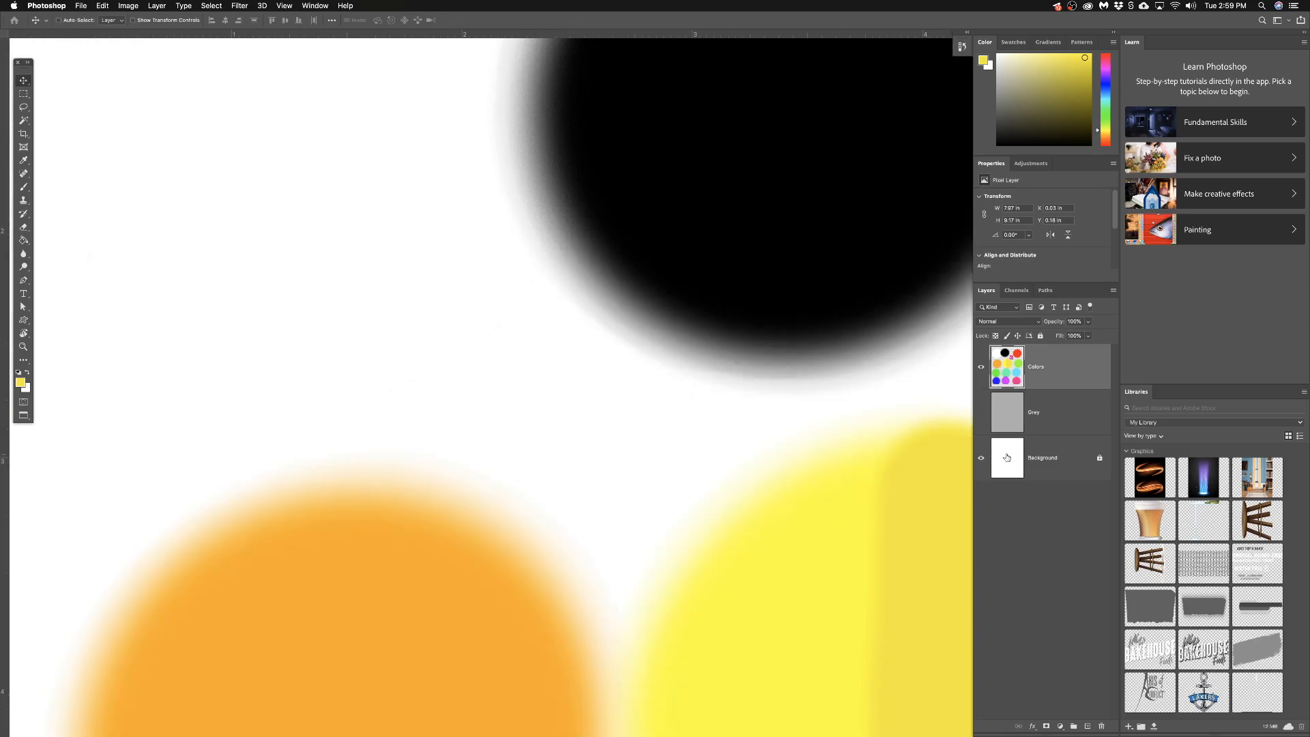
left_click(980, 412)
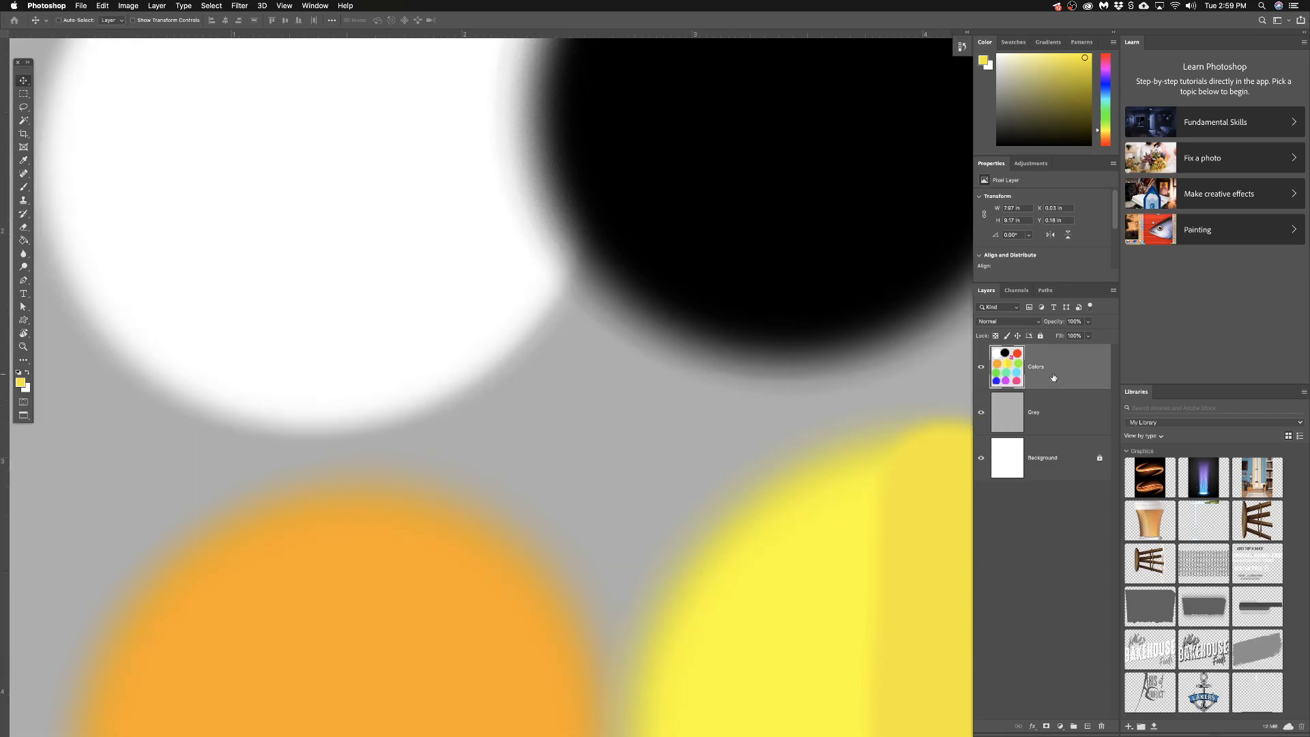
Step: Apply the Dissolve blend mode to the Colors layer and lower its opacity to about 52%
left_click(993, 323)
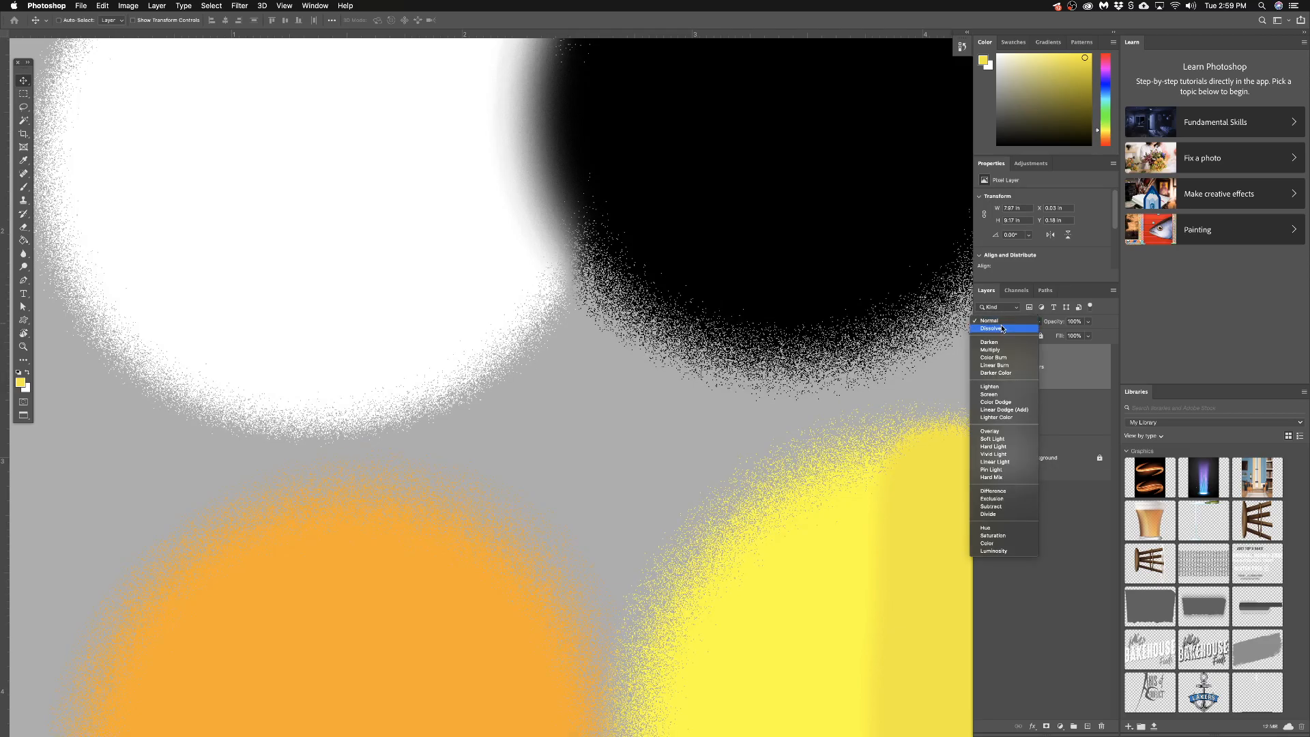
left_click(1002, 328)
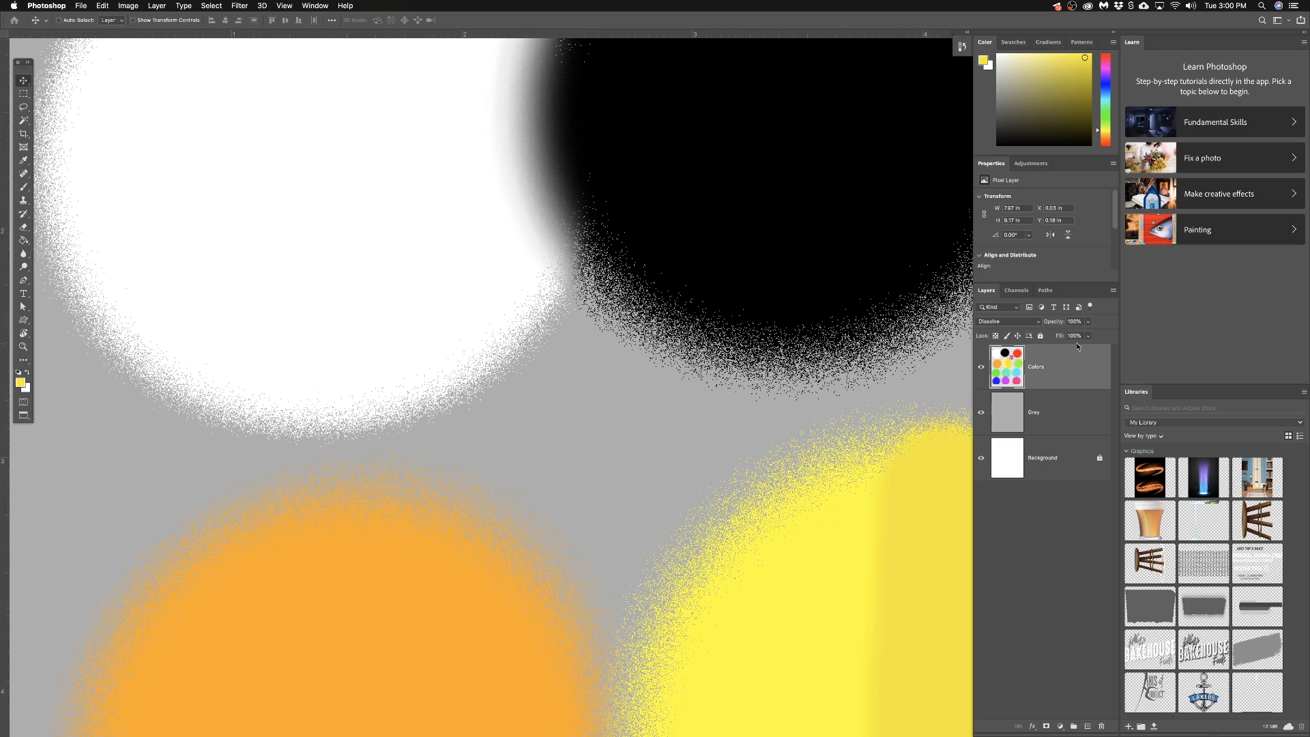
left_click(1089, 325)
left_click_drag(1090, 334, 1067, 336)
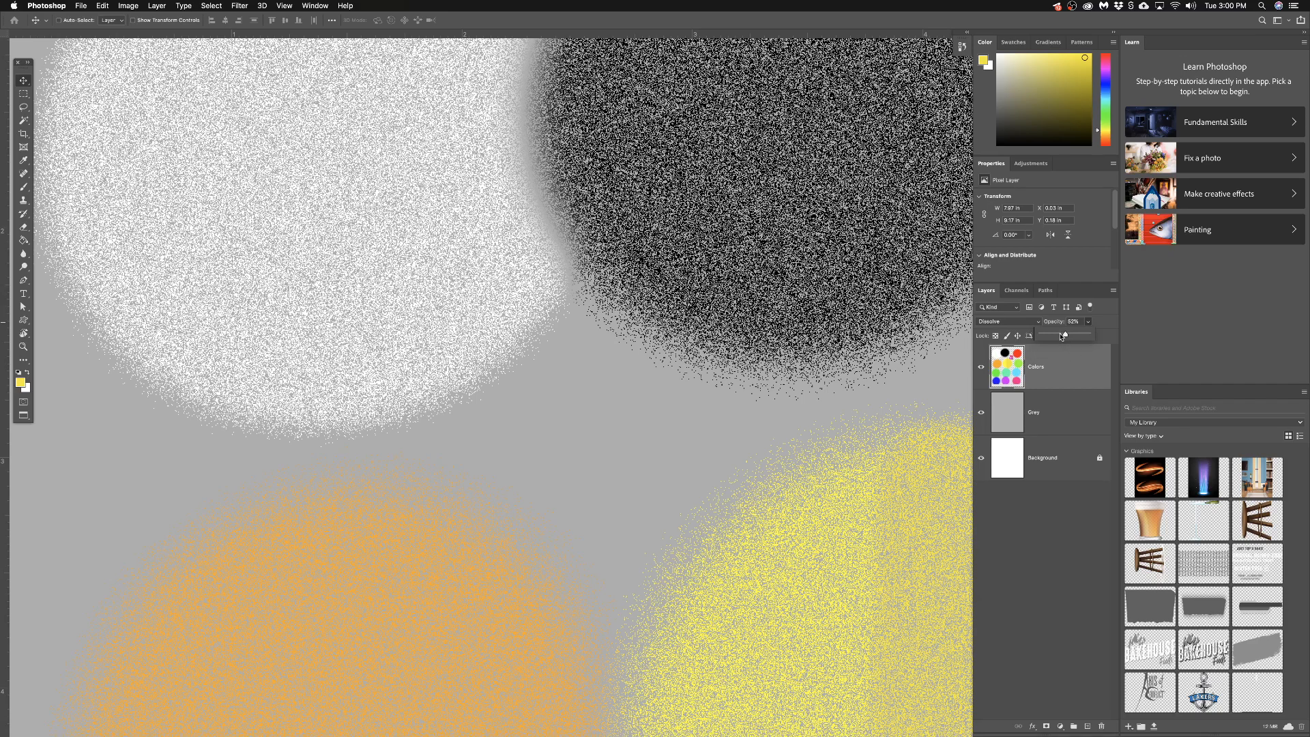
Step: Restore the Colors layer to 100% opacity and the Normal blend mode
left_click_drag(1062, 336, 1091, 336)
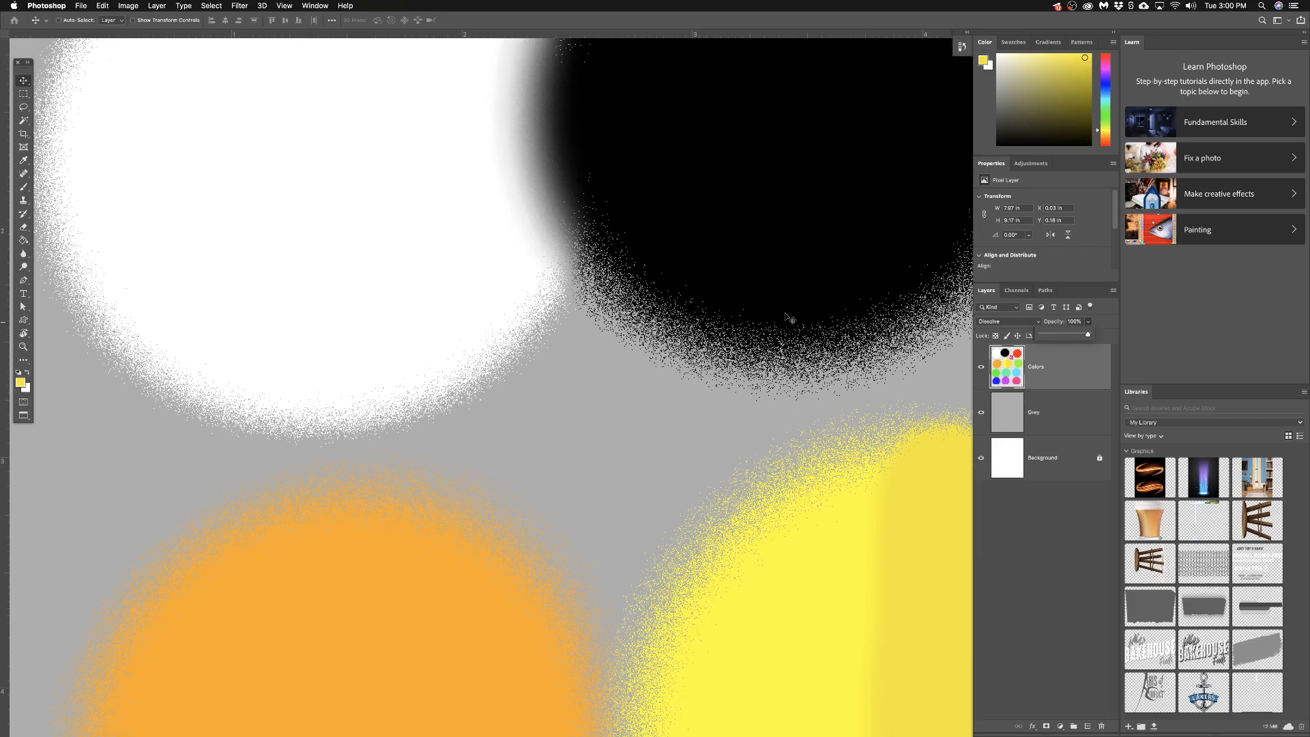
left_click(1021, 323)
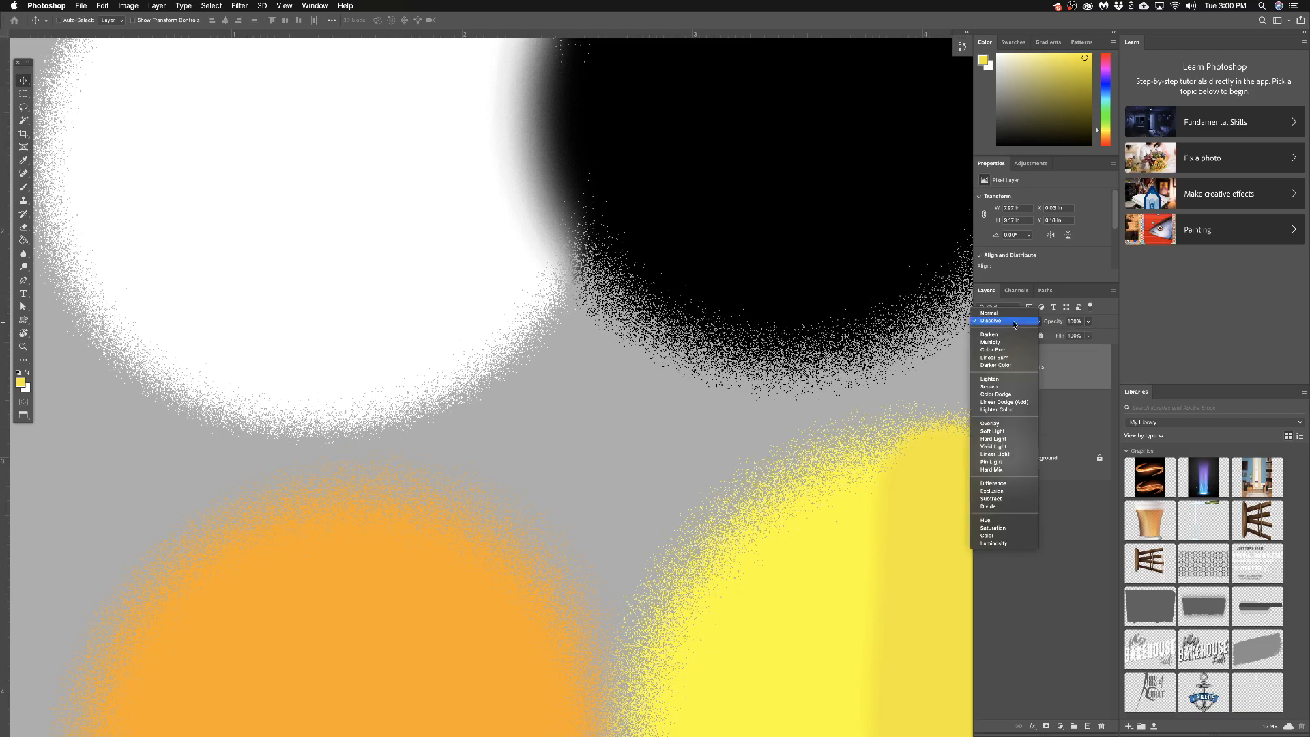
left_click(1014, 315)
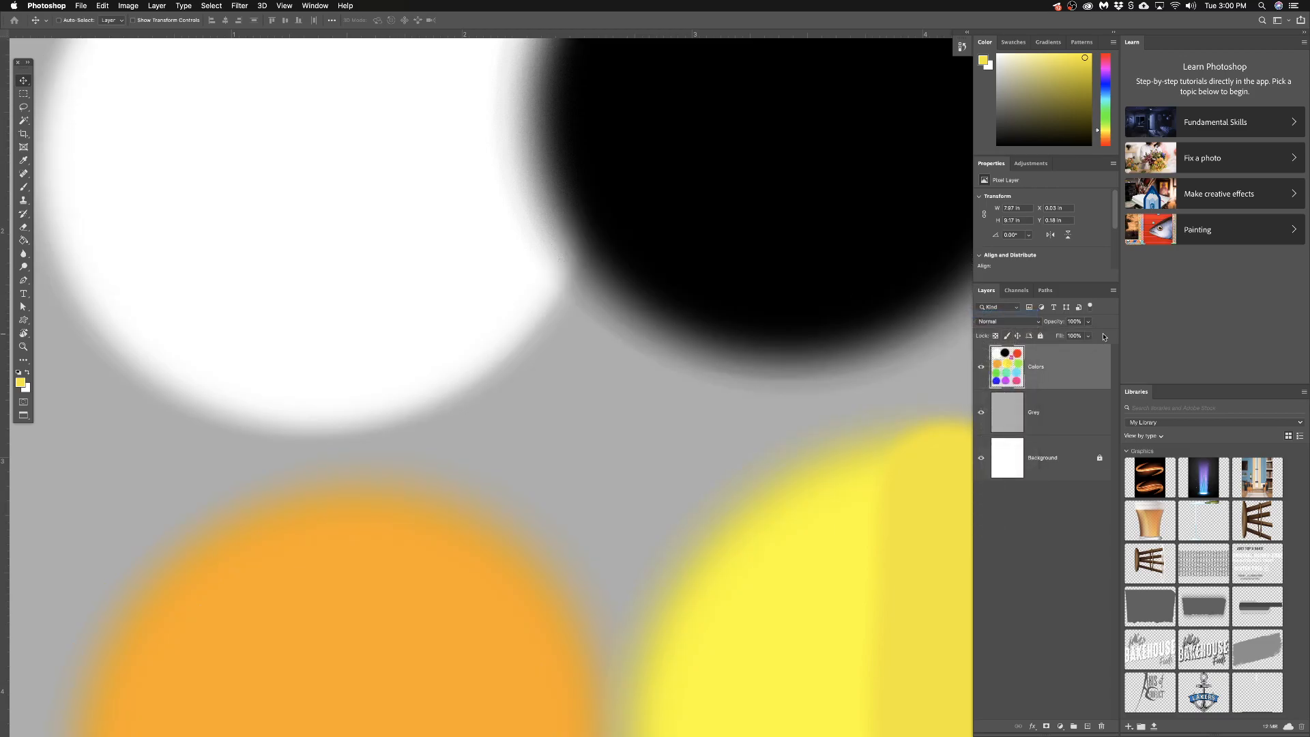
Step: Try the Colors layer at about 24% opacity in Normal mode and return it to 100%
left_click(1088, 321)
left_click_drag(1081, 335, 1052, 334)
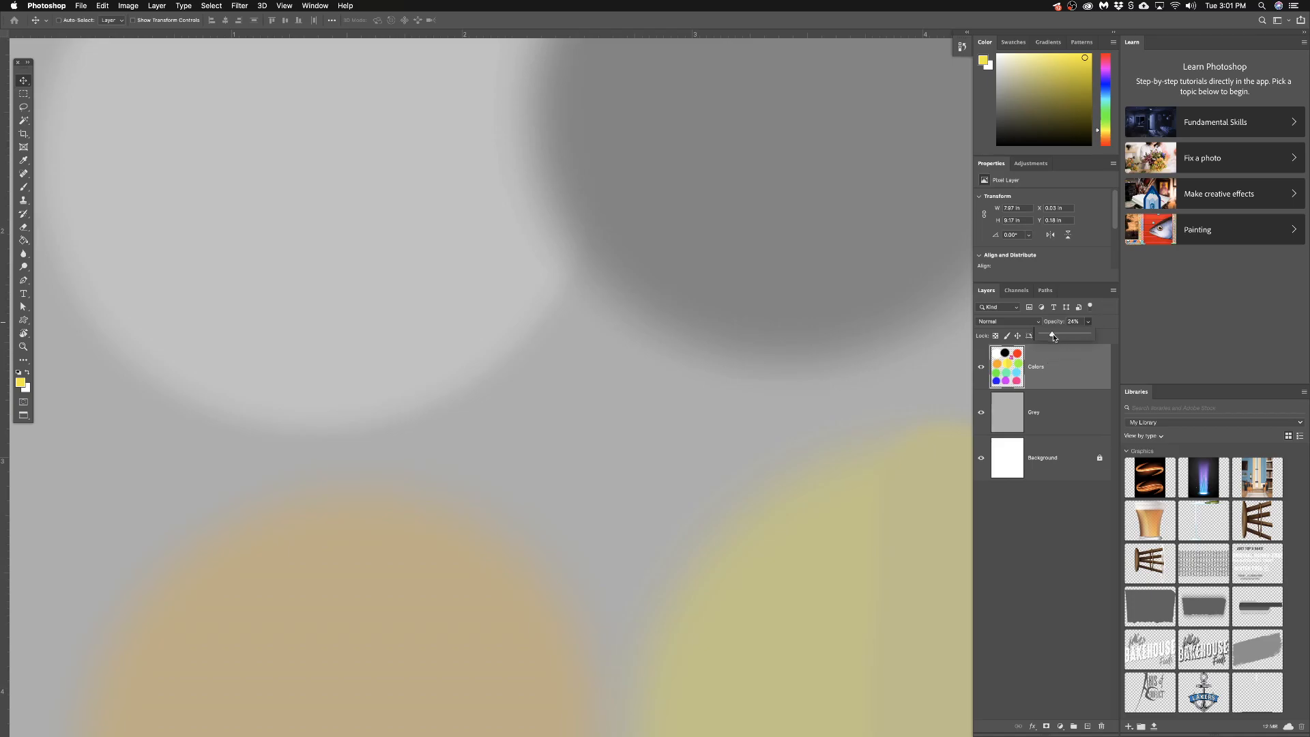
left_click_drag(1051, 335, 1091, 335)
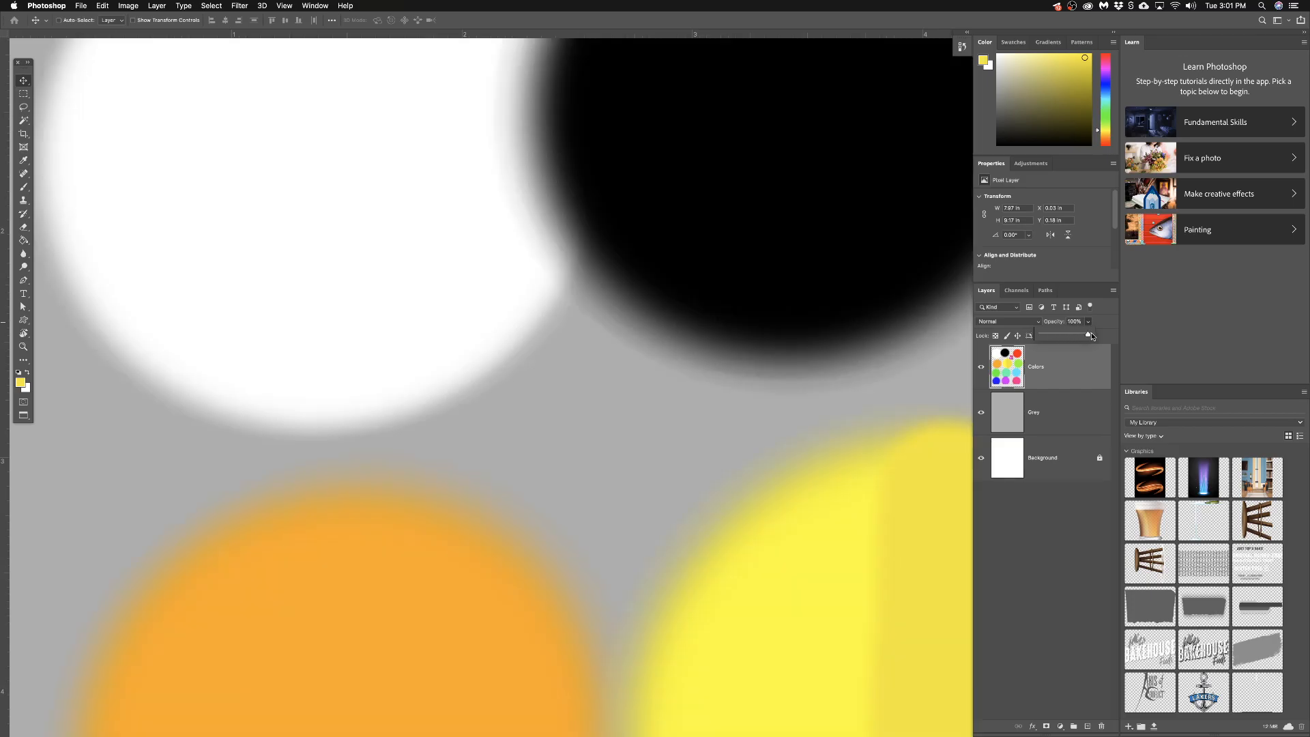
left_click(827, 483)
Step: View the full set of circles on the canvas and review the layer blend mode list, keeping Colors on Normal
key("super+minus")
key("super+minus")
key("super+minus")
left_click_drag(796, 401, 725, 289)
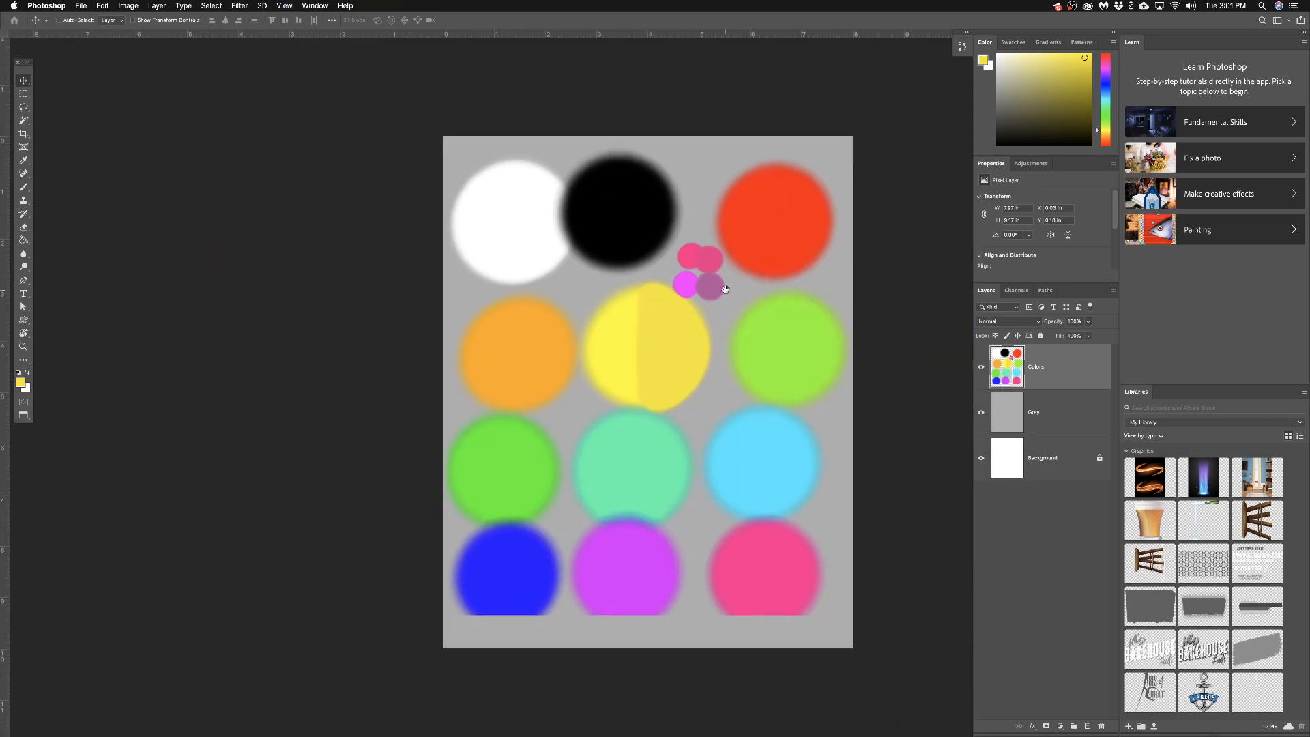
key("super+equal")
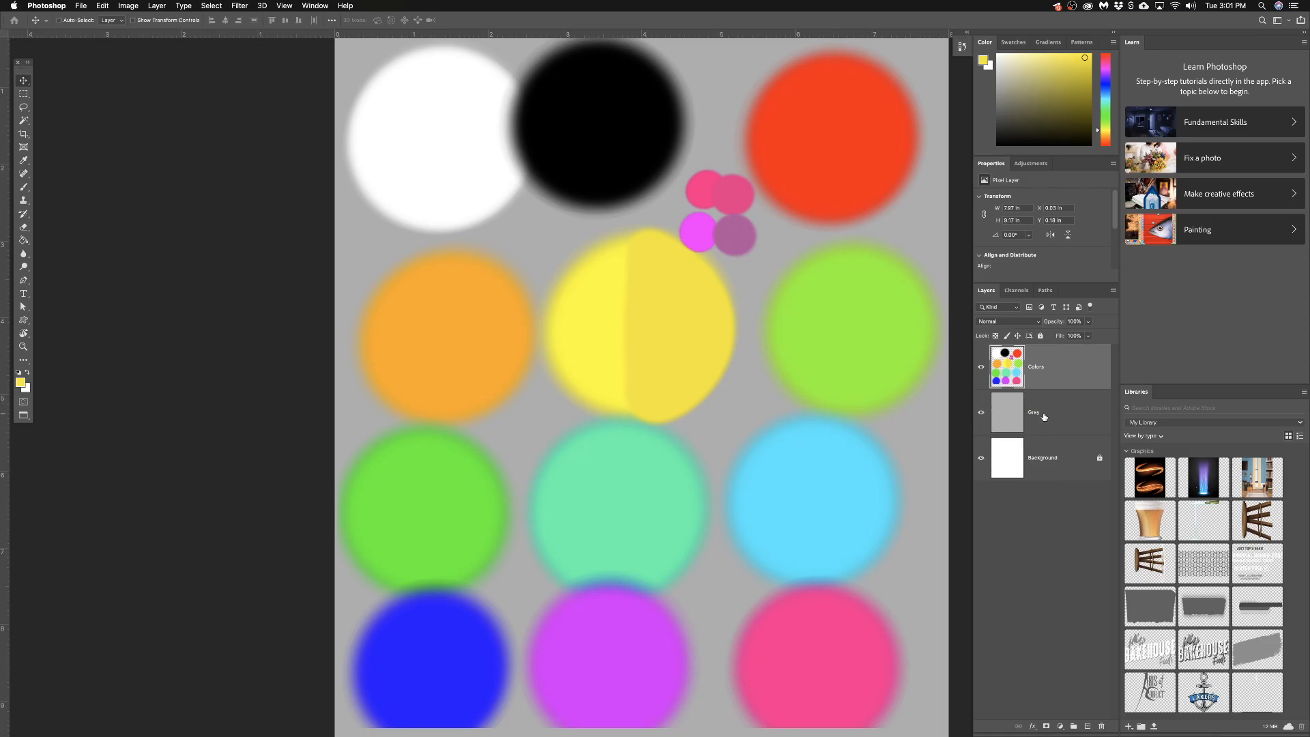
left_click(1006, 322)
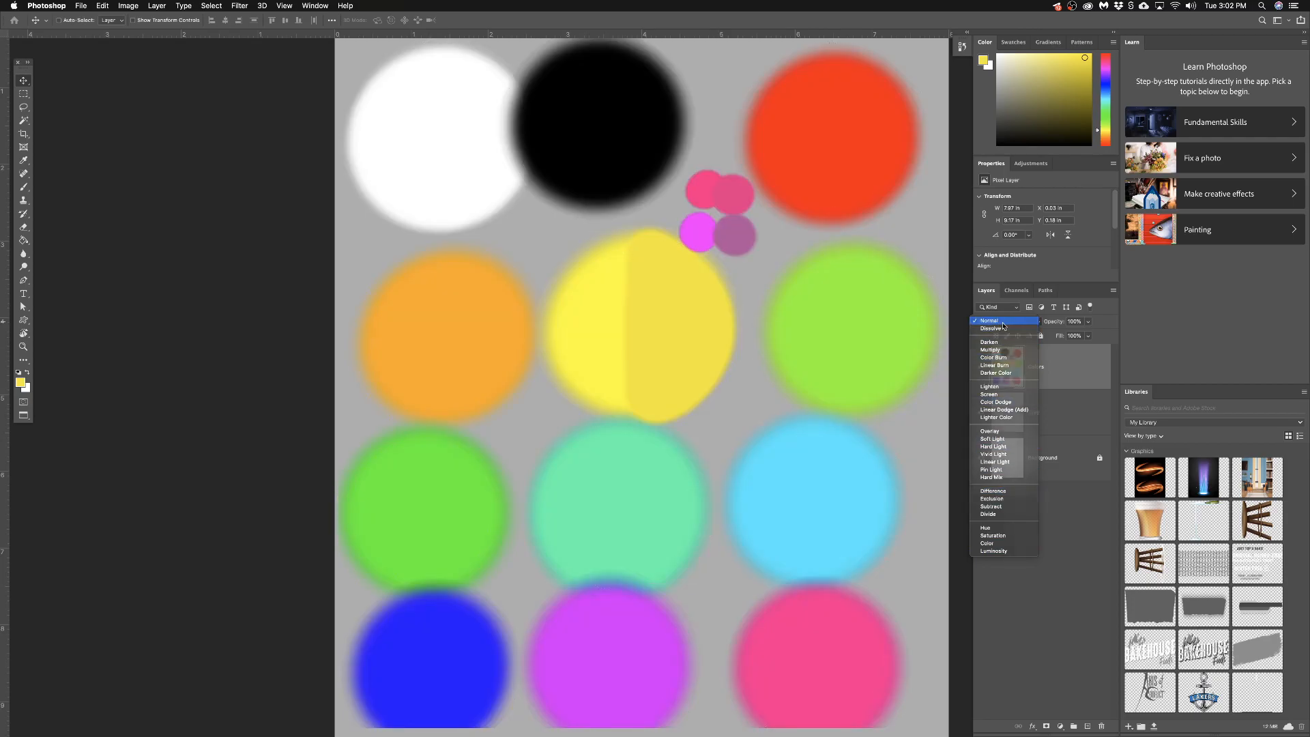
left_click(1003, 320)
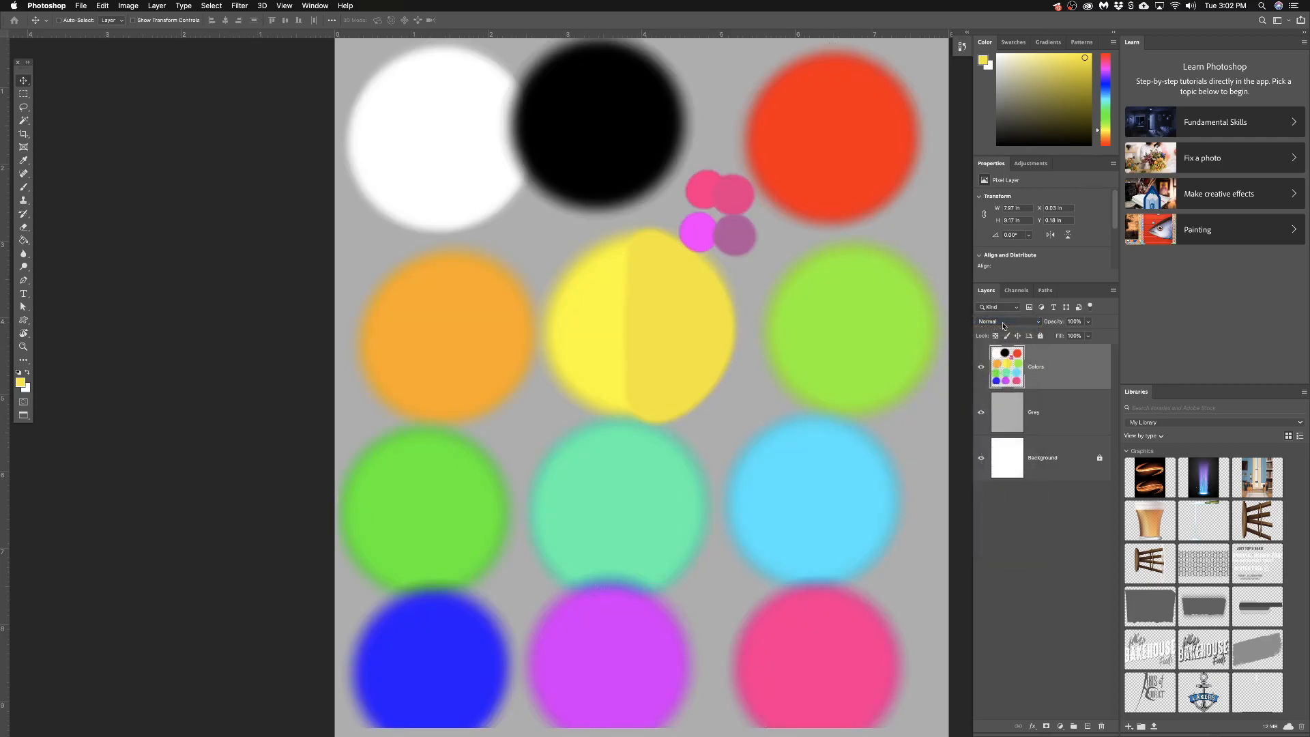
Step: Hide and reshow the Colors layer to compare it with the gray beneath, and set its blend mode to Multiply
left_click(1003, 325)
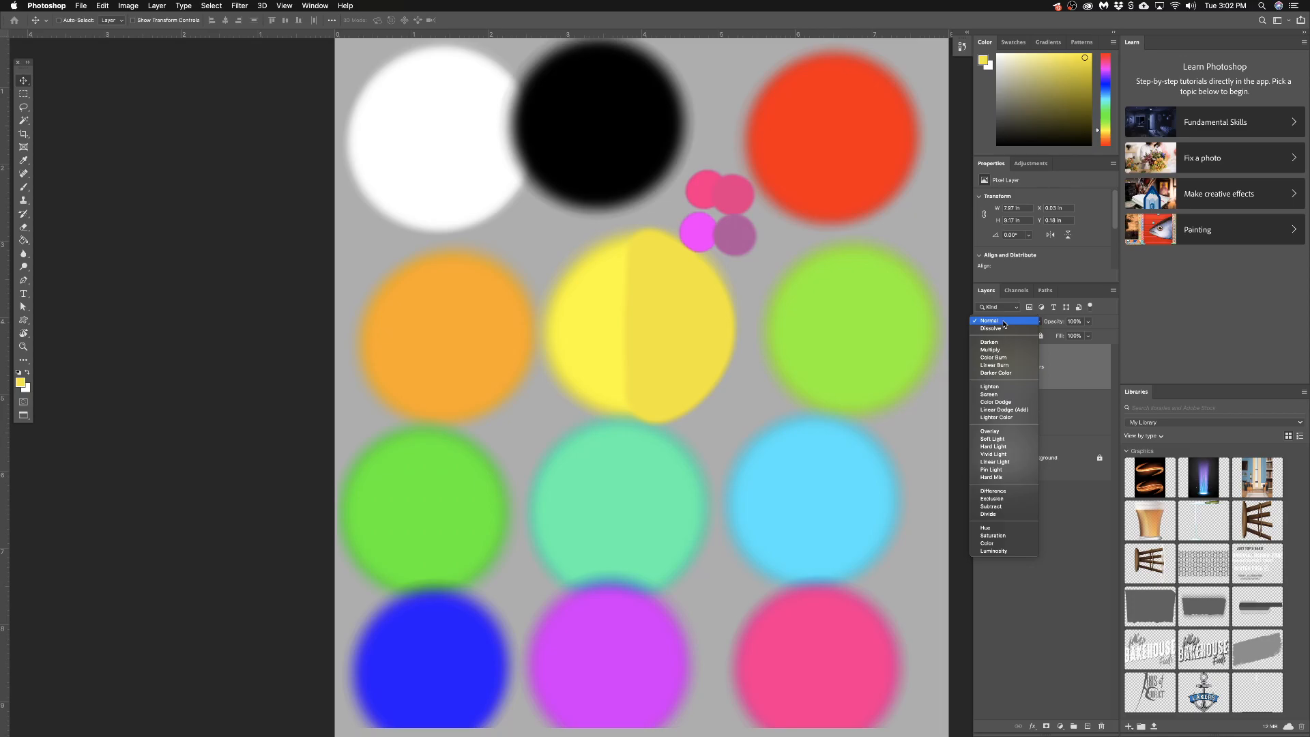
left_click(1073, 372)
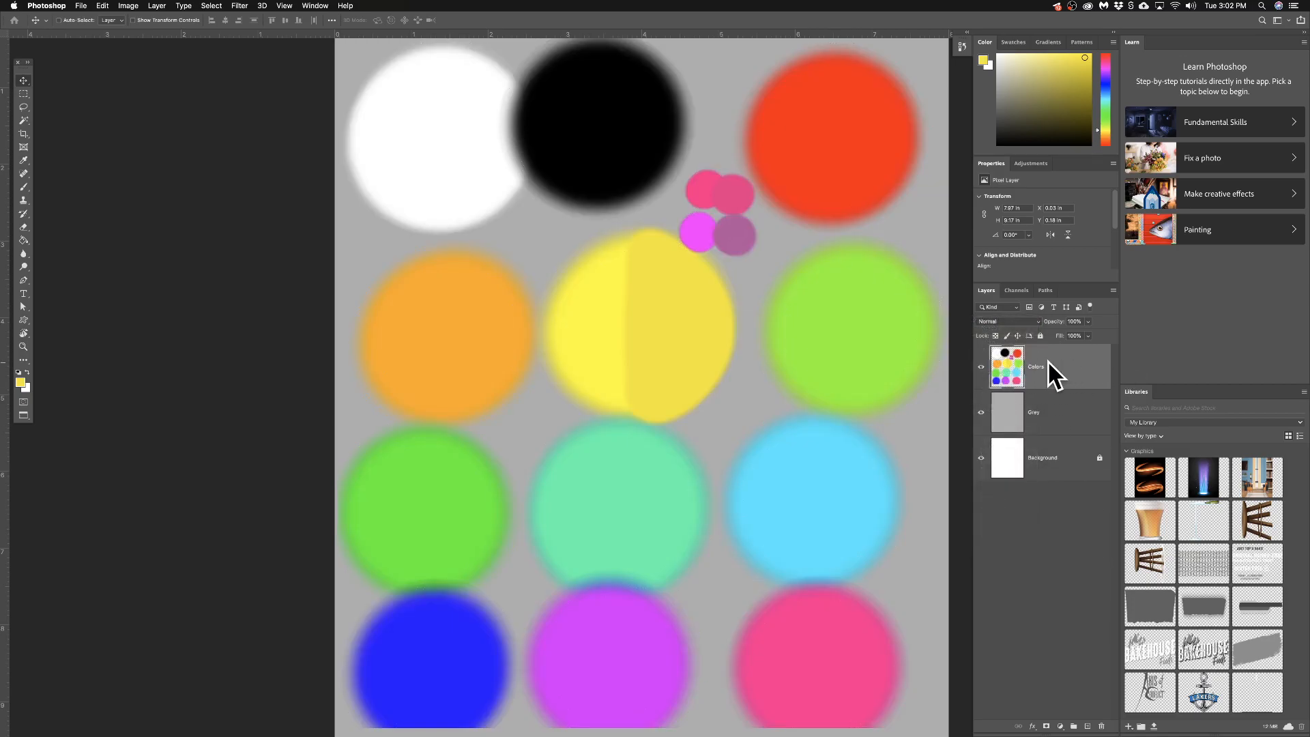
left_click(982, 371)
left_click(982, 371)
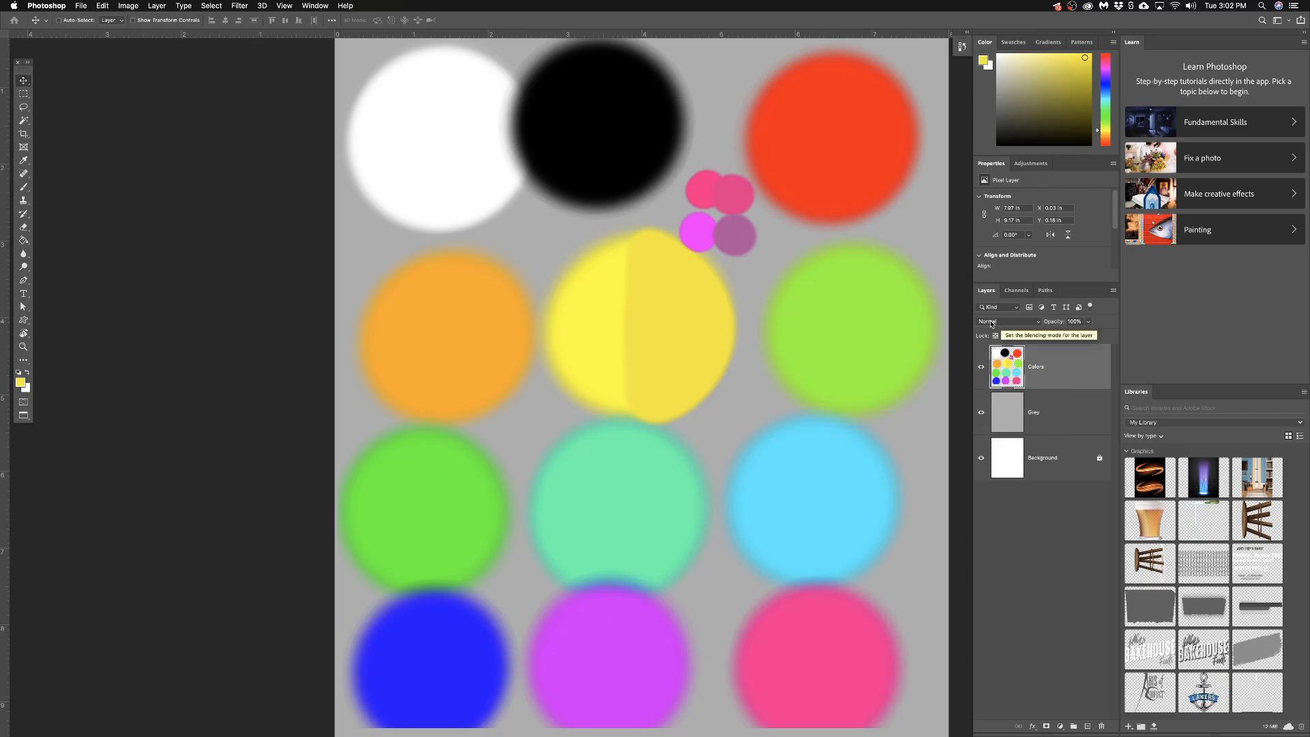
left_click(992, 322)
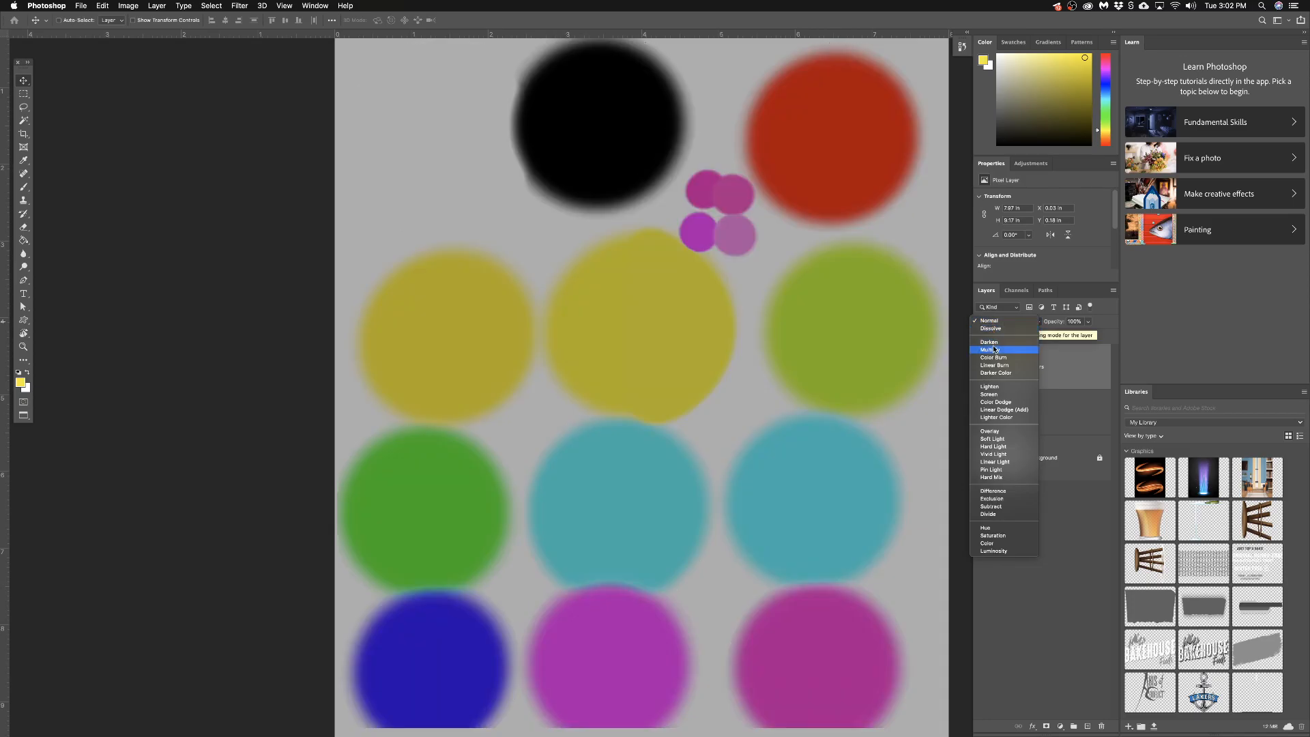
left_click(994, 351)
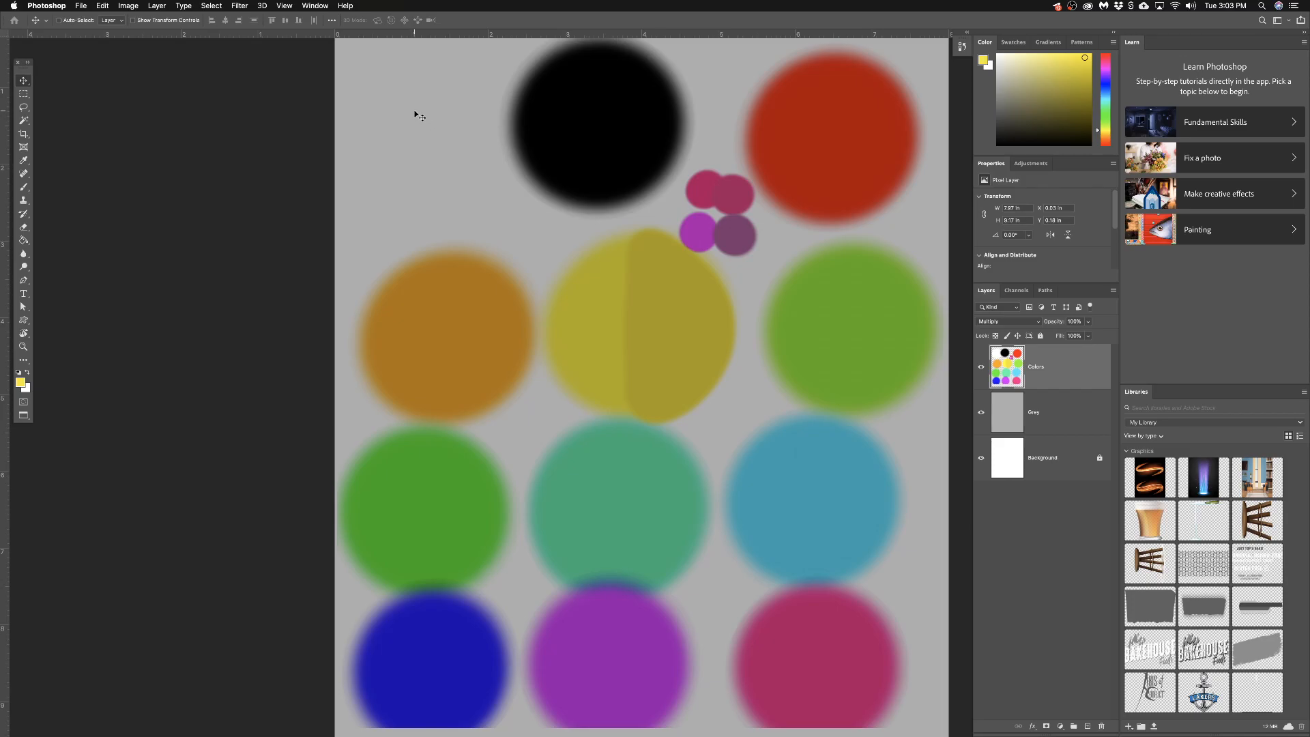
Step: Try the Screen blend mode on the Colors layer, followed by Overlay, with the circles over the gray layer
left_click(988, 321)
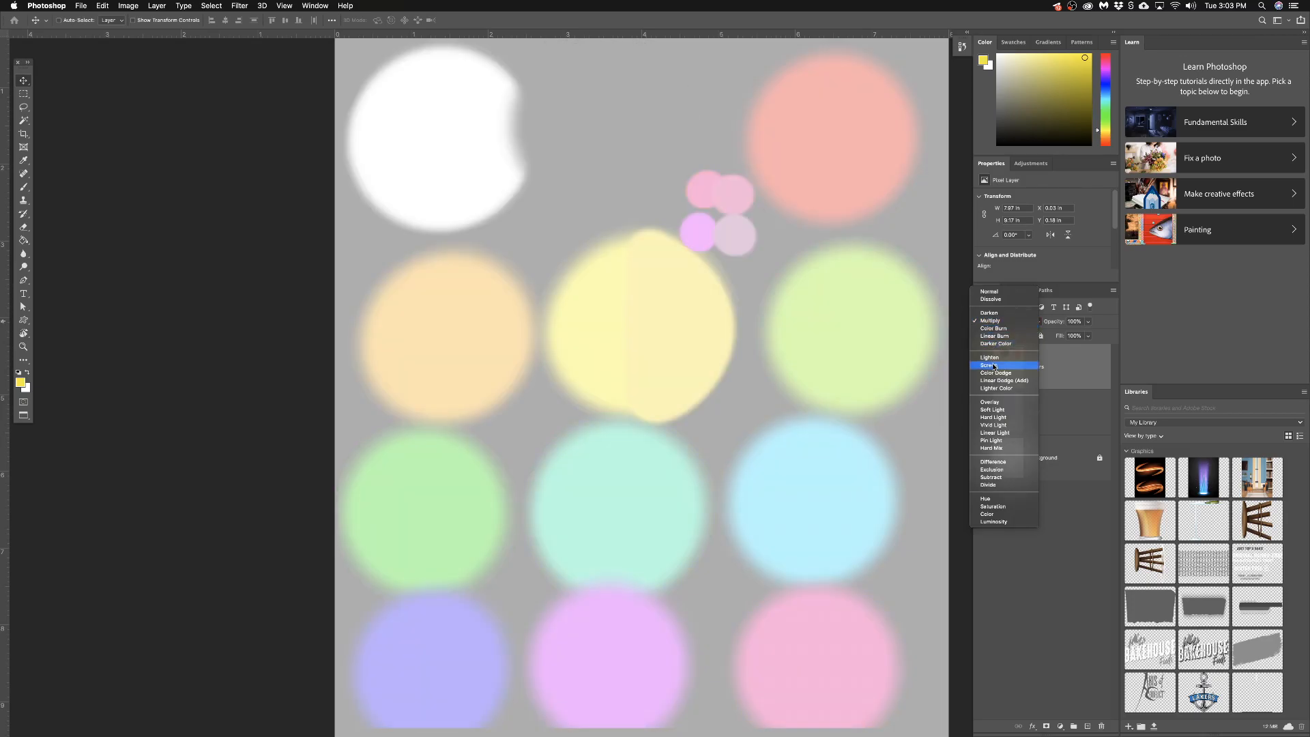
left_click(994, 366)
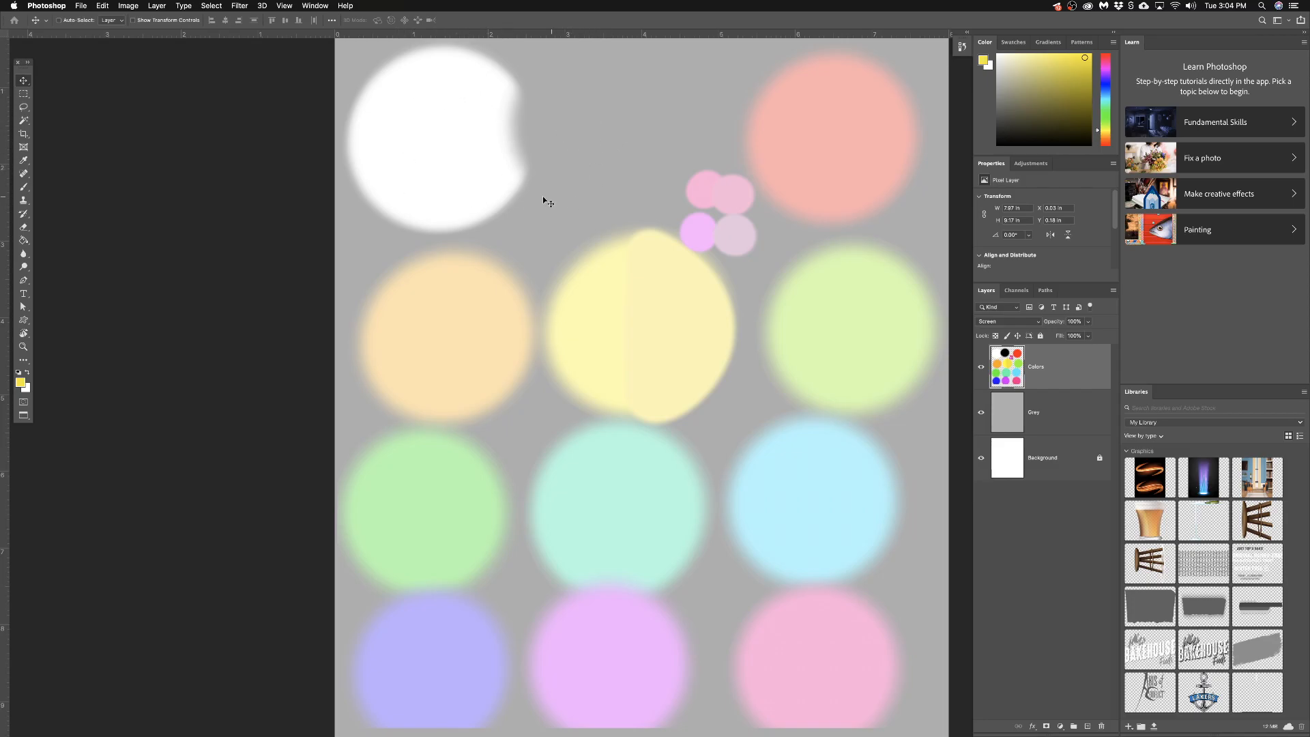
left_click(1002, 321)
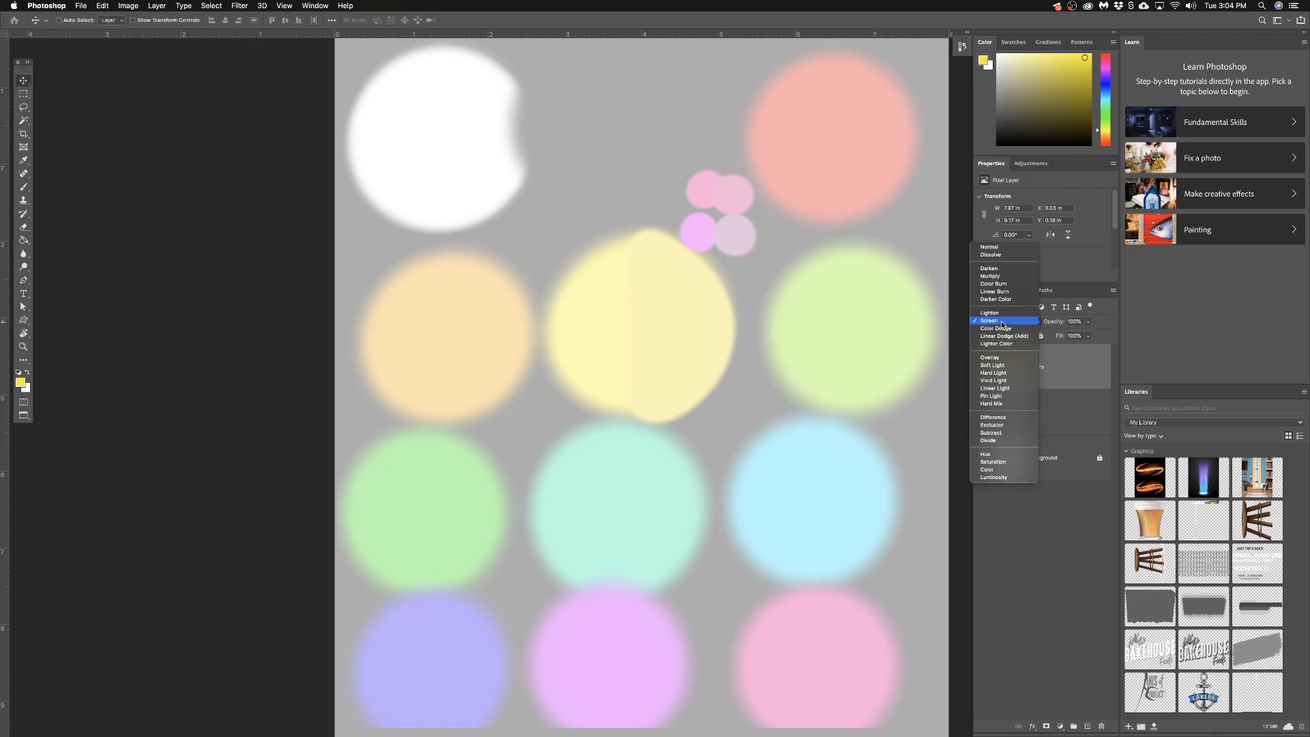
left_click(999, 358)
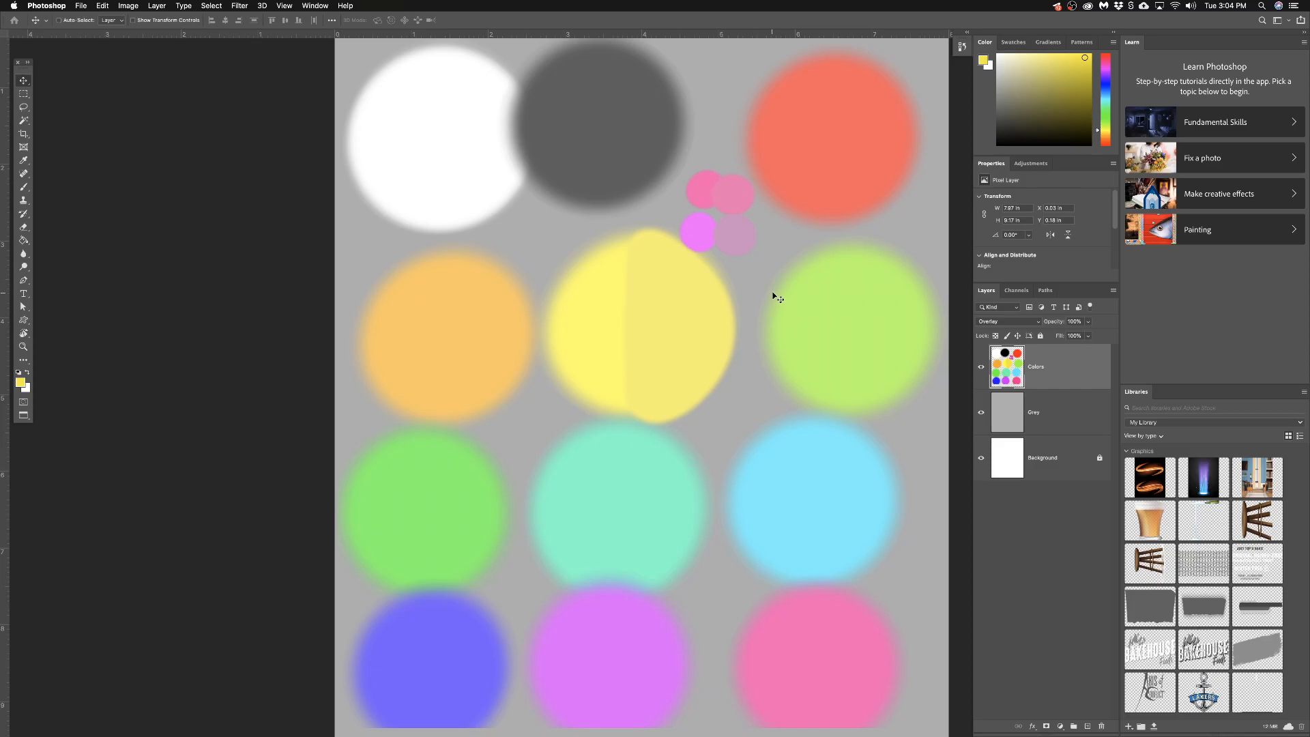
left_click(998, 325)
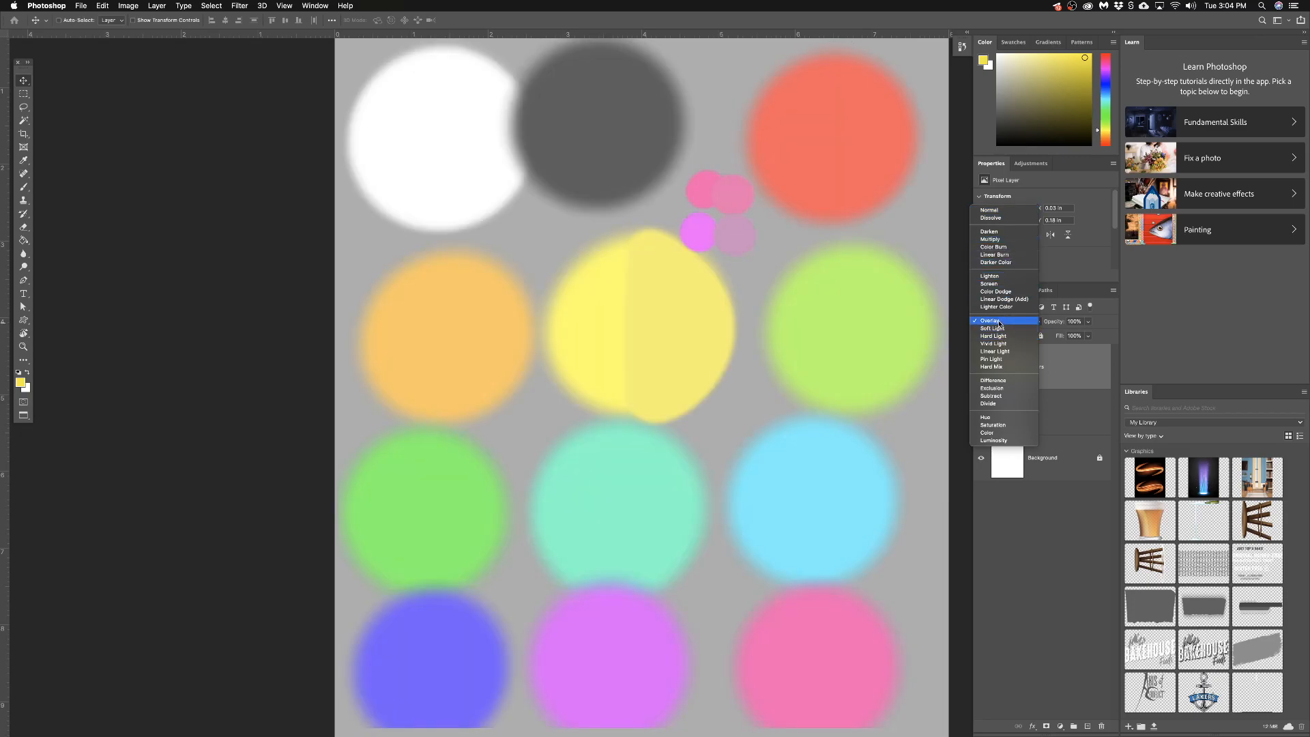
left_click(999, 321)
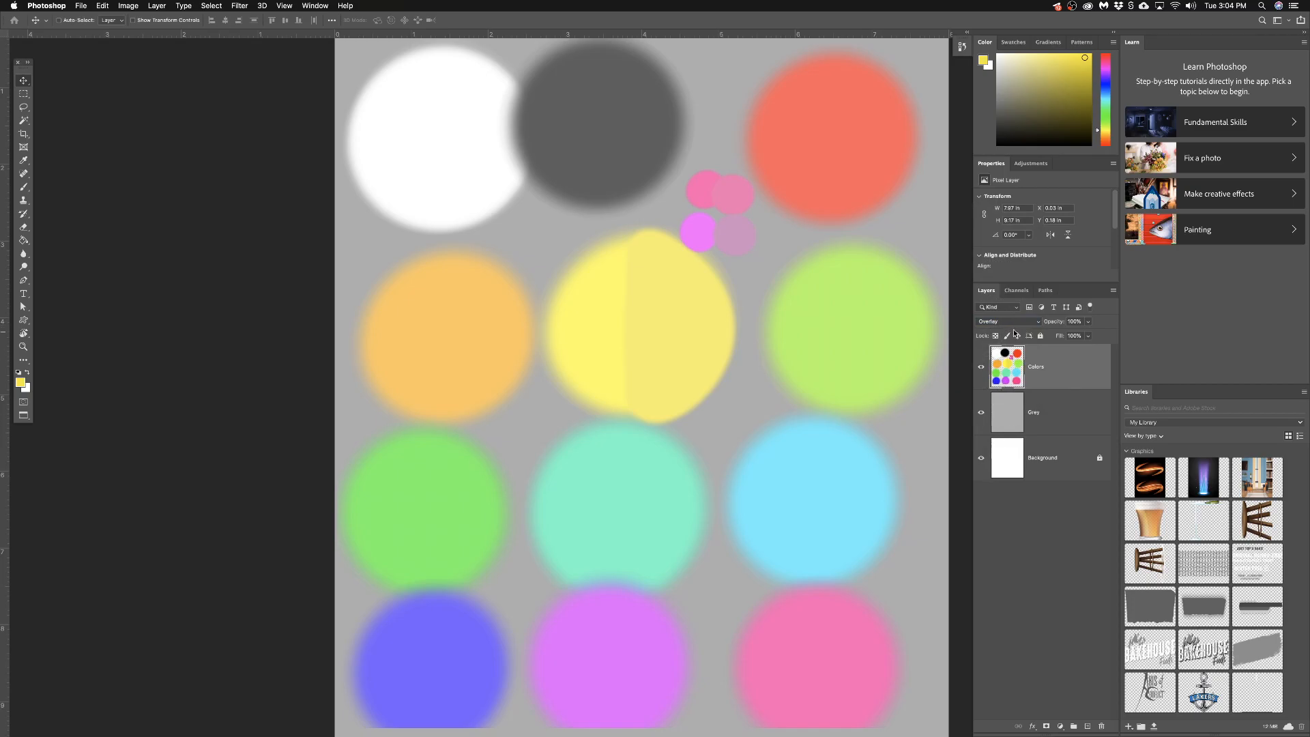
Step: Set the Colors layer's blend mode to Color and briefly view the canvas without the surrounding panels
left_click(1010, 323)
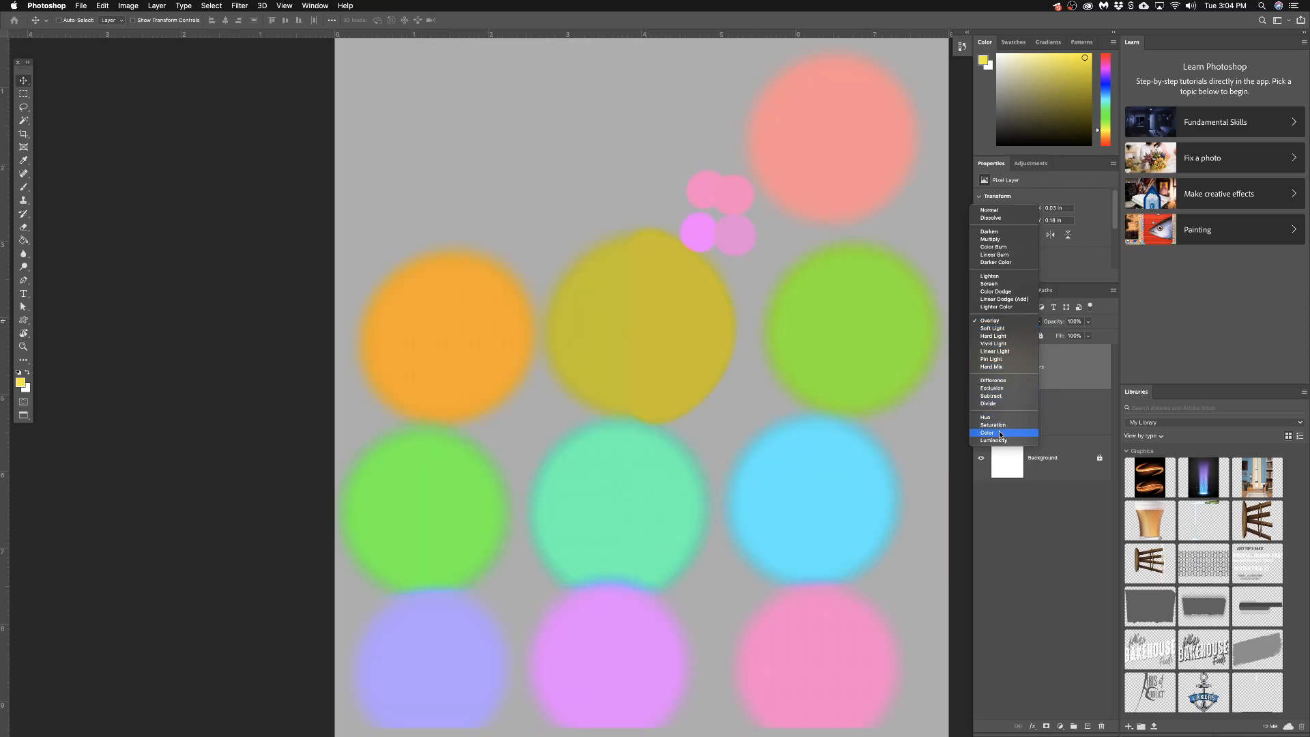
left_click(1000, 434)
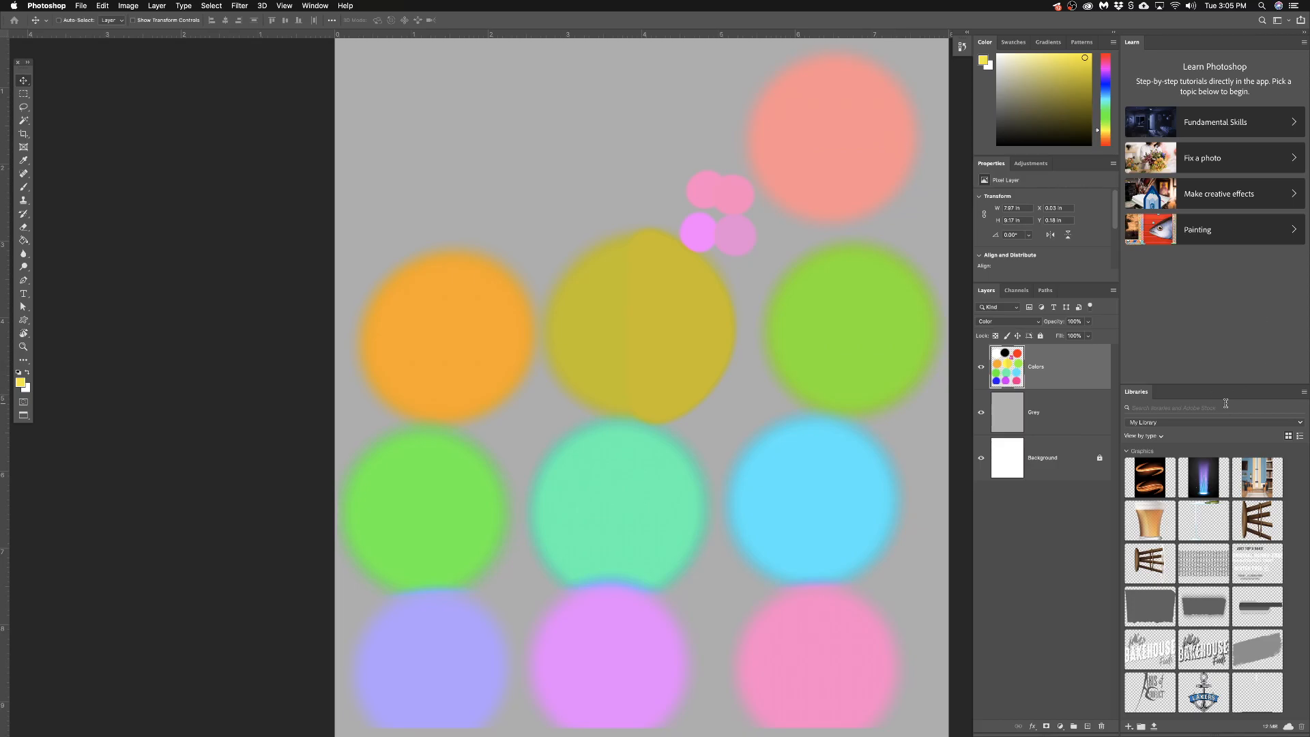
key("ctrl+Up")
key("ctrl+Up")
key("Tab")
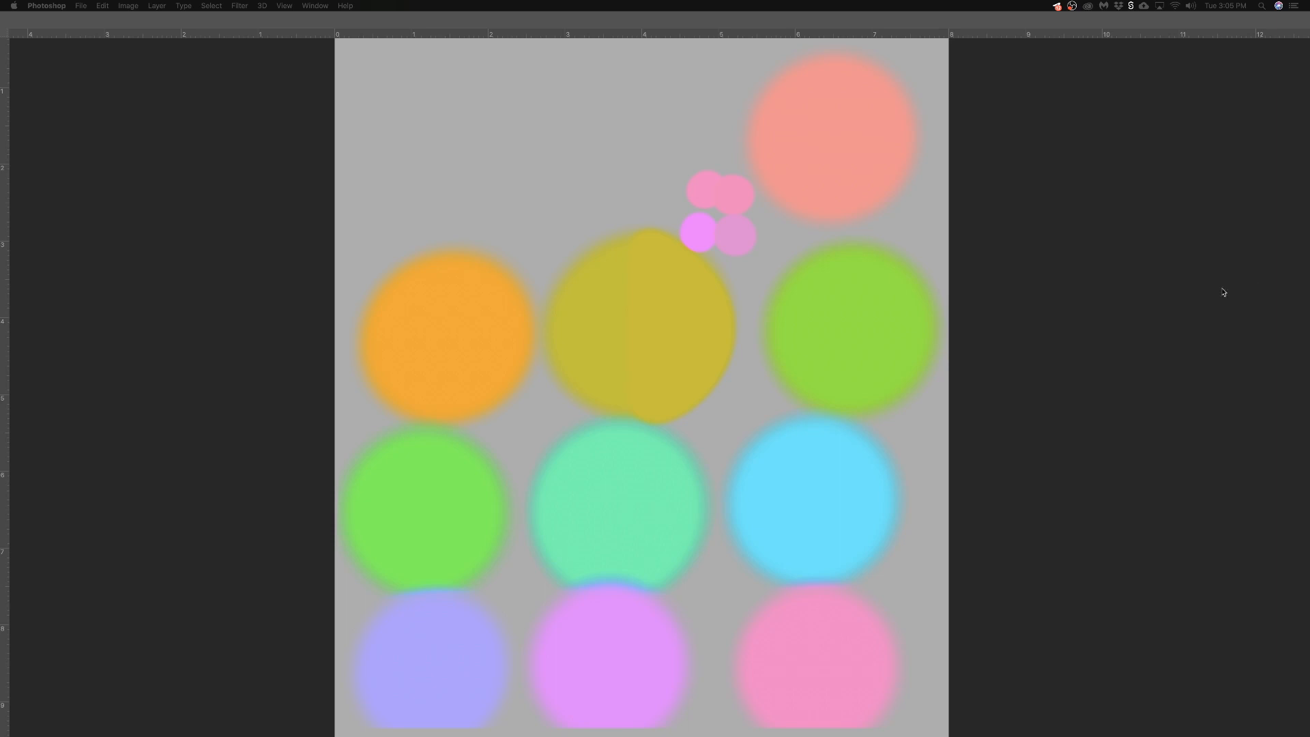
key("Tab")
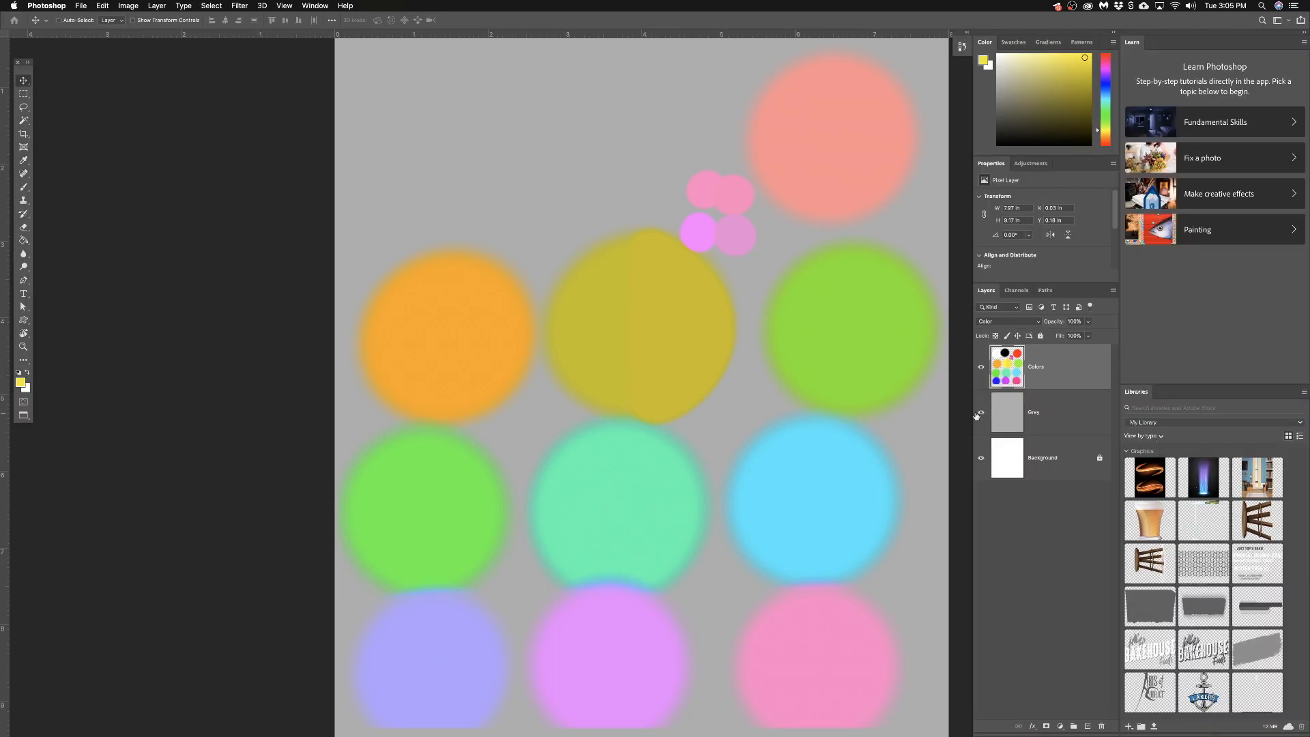
Step: Hide the Colors layer and paste the black-and-white city street photo as a new layer
left_click(981, 366)
key("Tab")
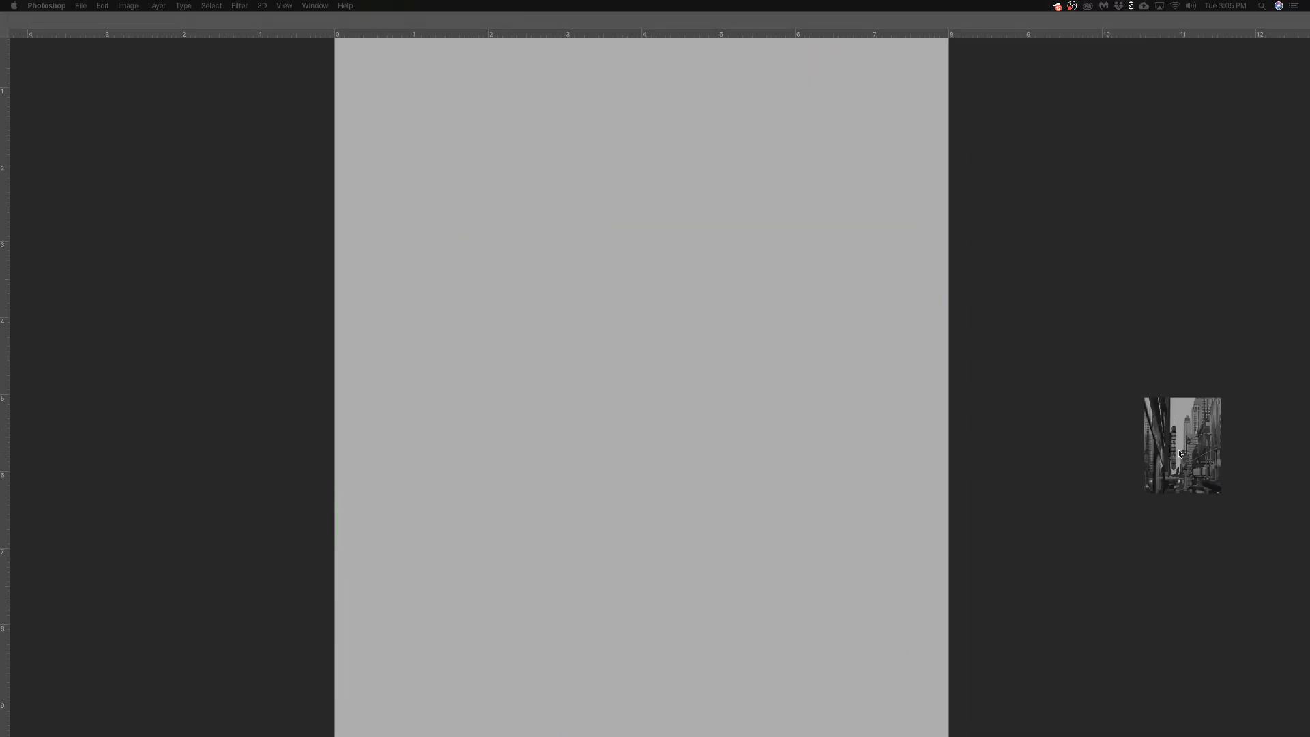
key("Tab")
key("super+v")
key("super+minus")
key("super+minus")
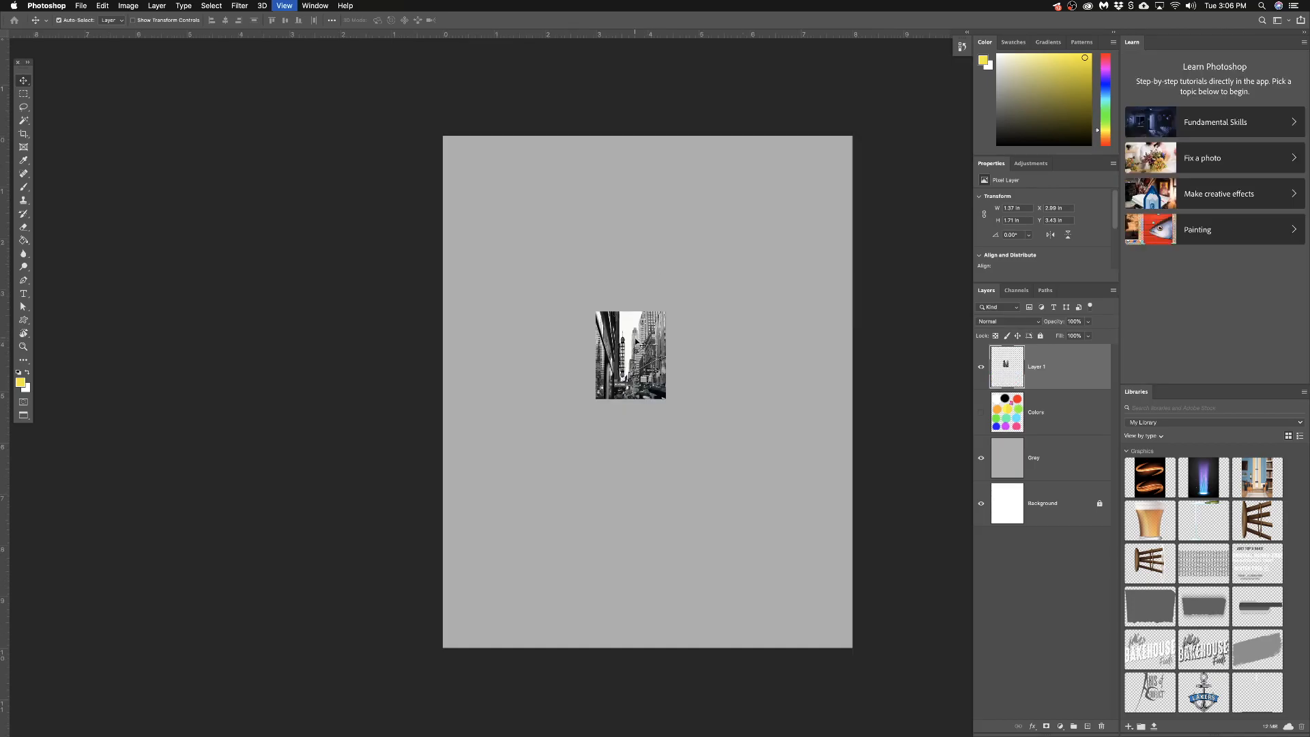
Step: Scale the pasted photo to about 9.06 by 11.31 in to cover the canvas, and move the Colors layer above it
key("super+t")
mouse_move(661, 349)
left_mouse_down()
mouse_move(760, 225)
mouse_move(684, 356)
left_mouse_up()
key("Return")
key("super+plus")
key("super+plus")
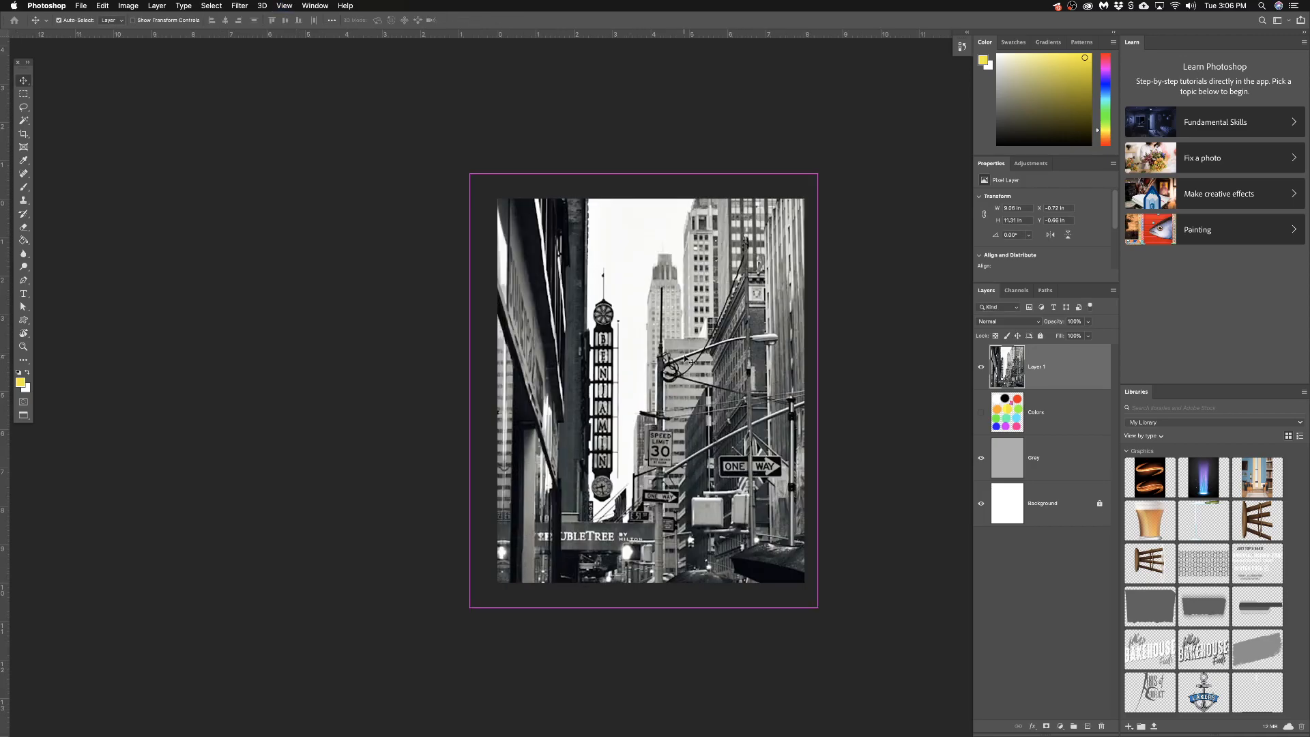
left_click_drag(1034, 408, 1013, 367)
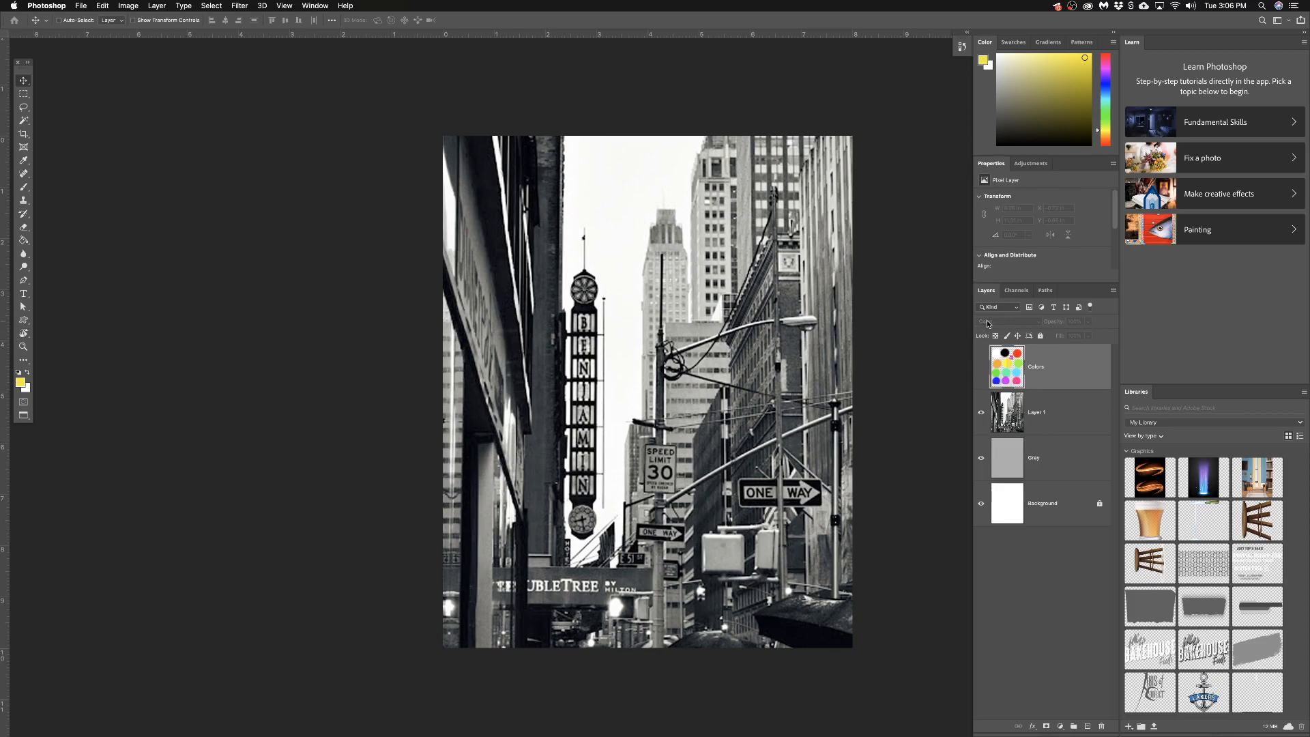
Step: Set the Colors layer to Normal and make it visible together with the photo, Gray and Background layers
left_click(981, 366, "alt")
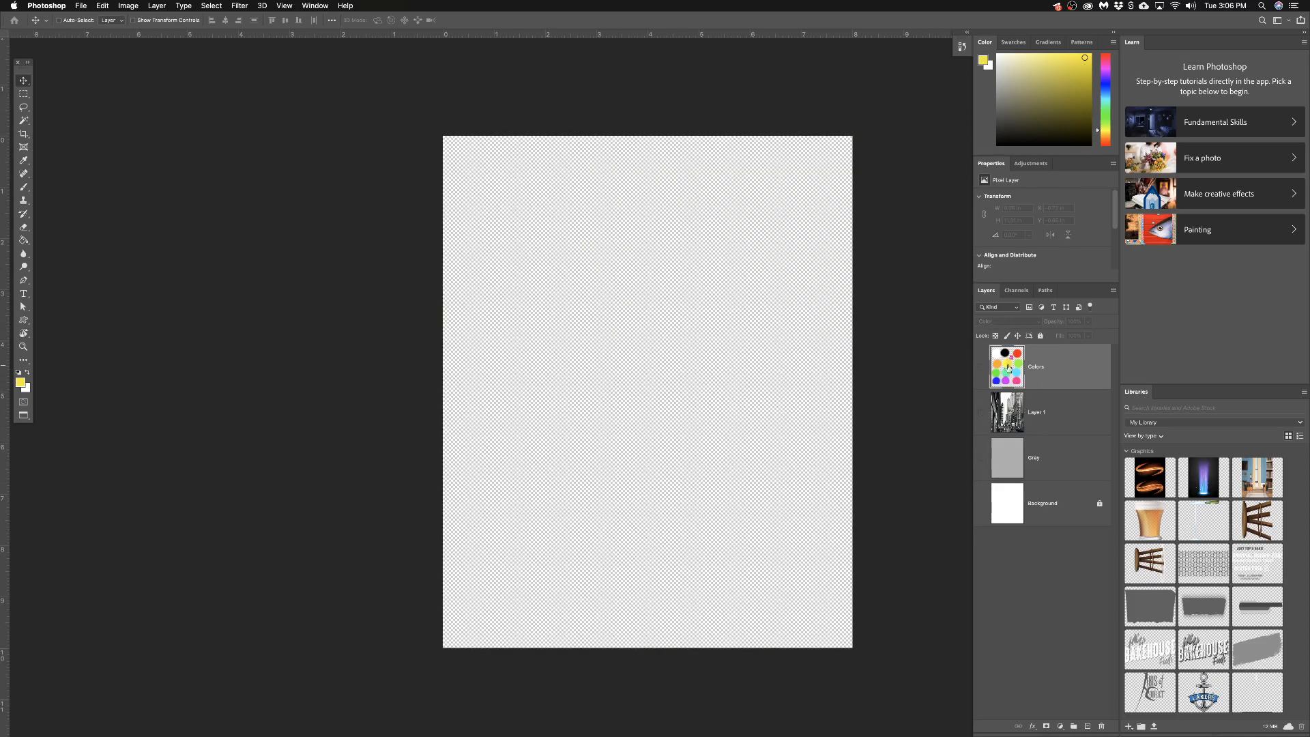
left_click(1008, 321)
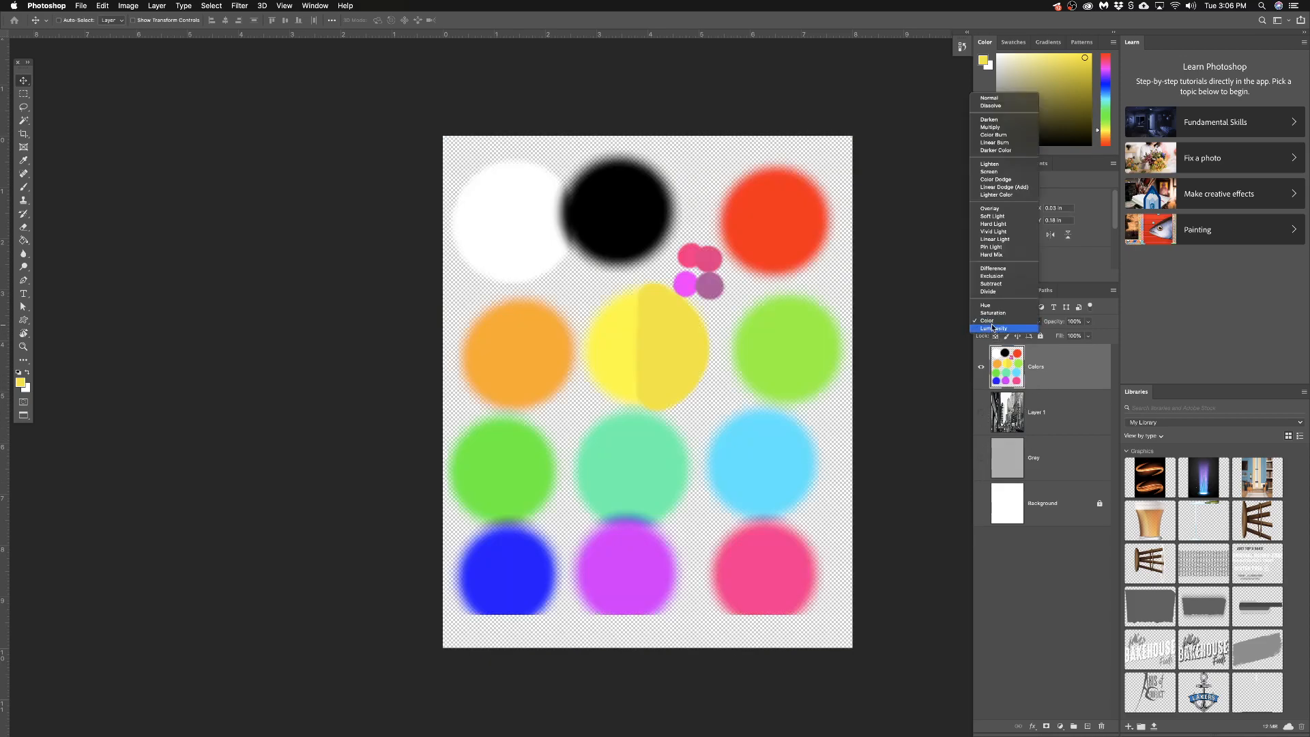
left_click(988, 102)
left_click_drag(982, 412, 982, 507)
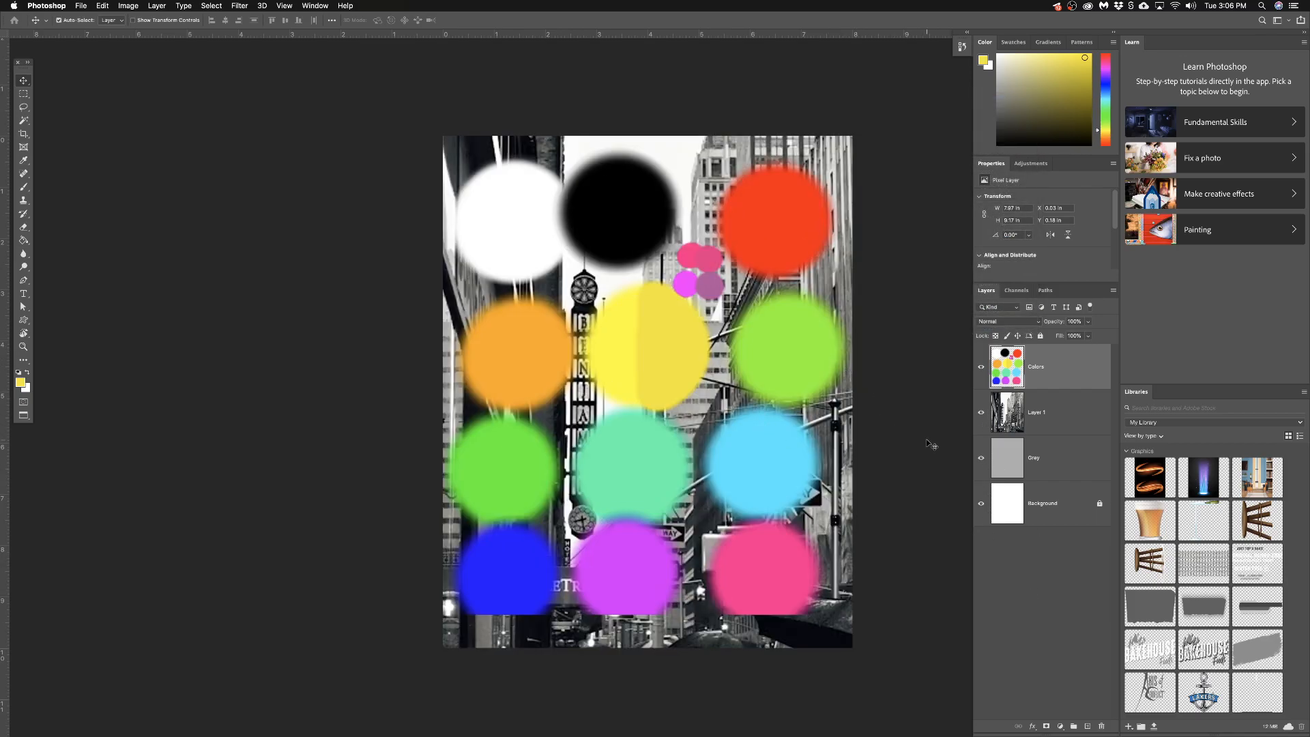
Step: Try the Colors layer at 60% opacity over the photo and return it to 100%
scroll(802, 396, "up", 3)
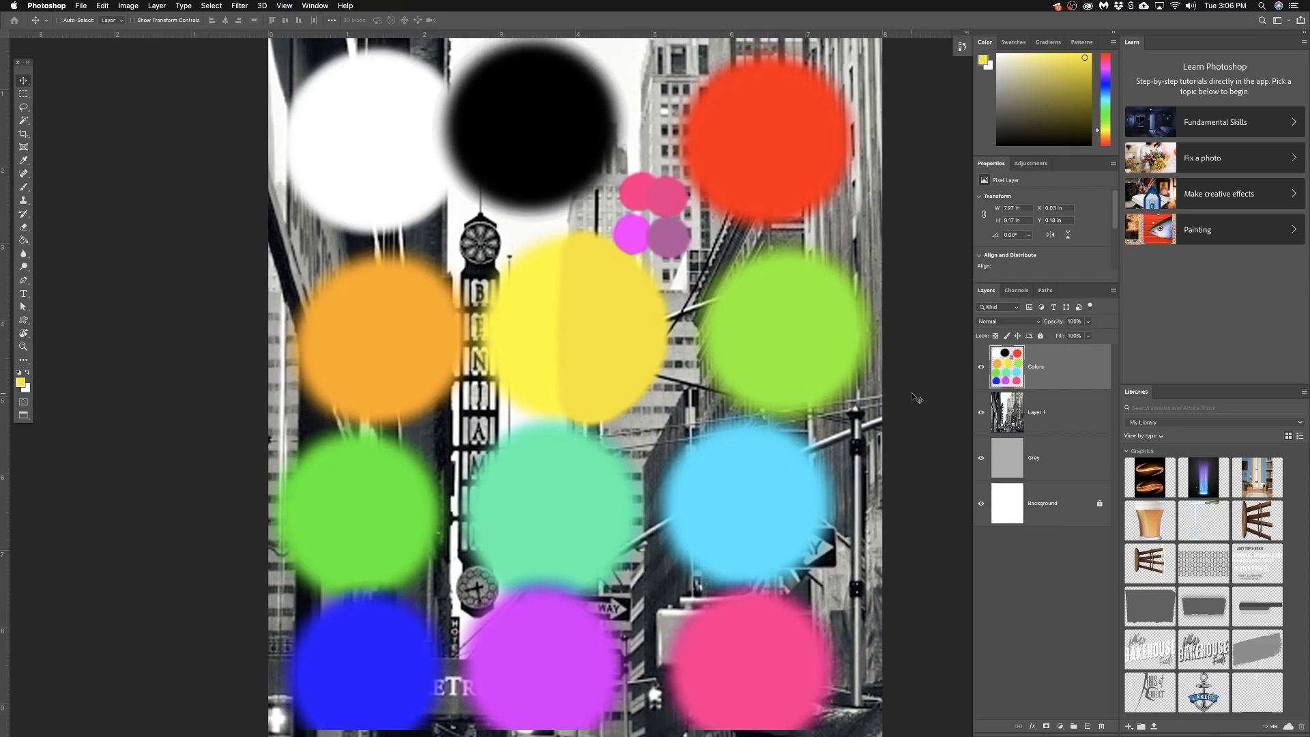
left_click_drag(1088, 326, 1069, 336)
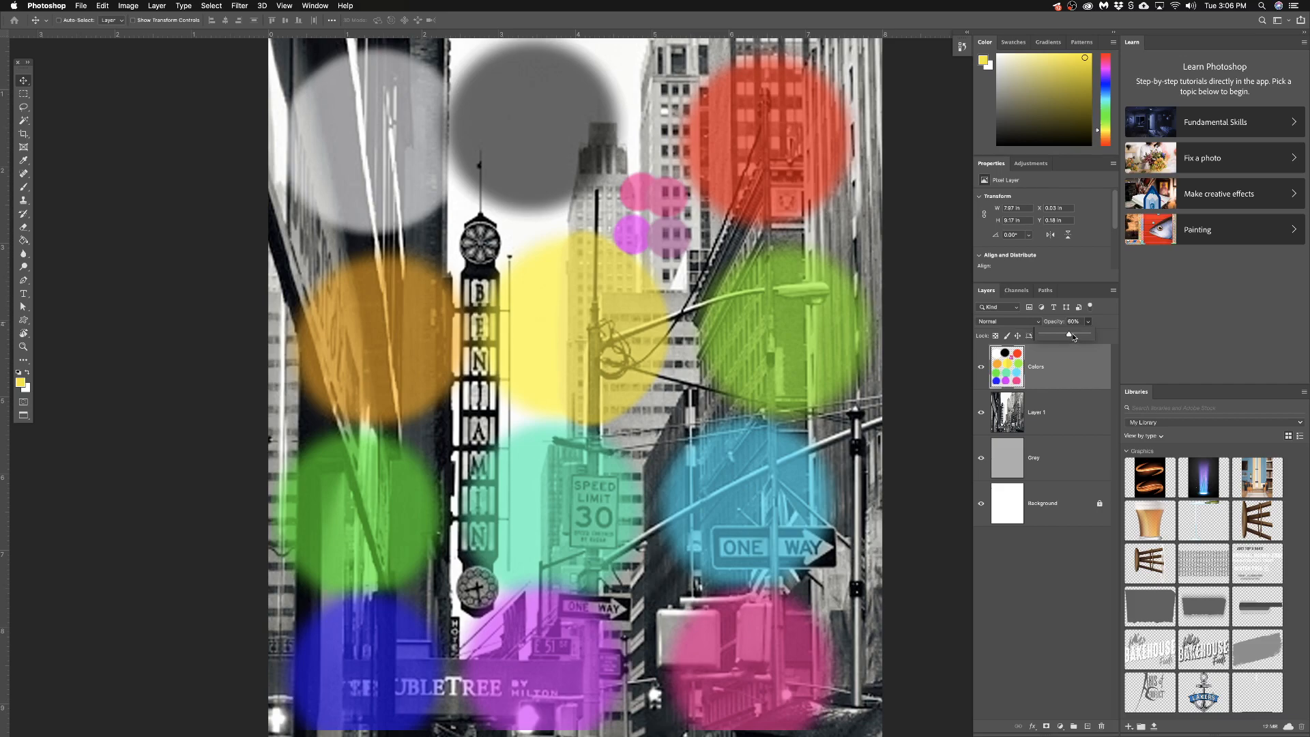
left_click_drag(1073, 336, 1136, 341)
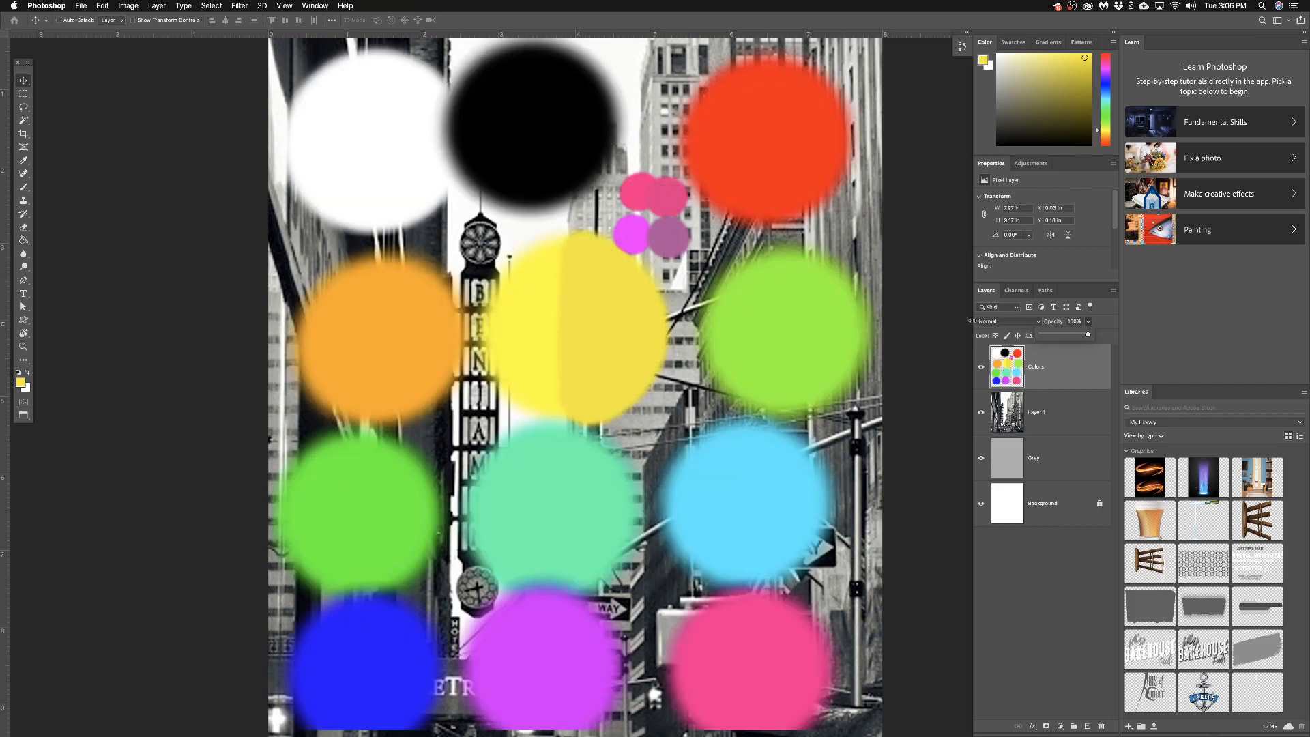
Step: Apply the Multiply blend mode to the Colors layer and examine the circles across the street photo
left_click(1007, 324)
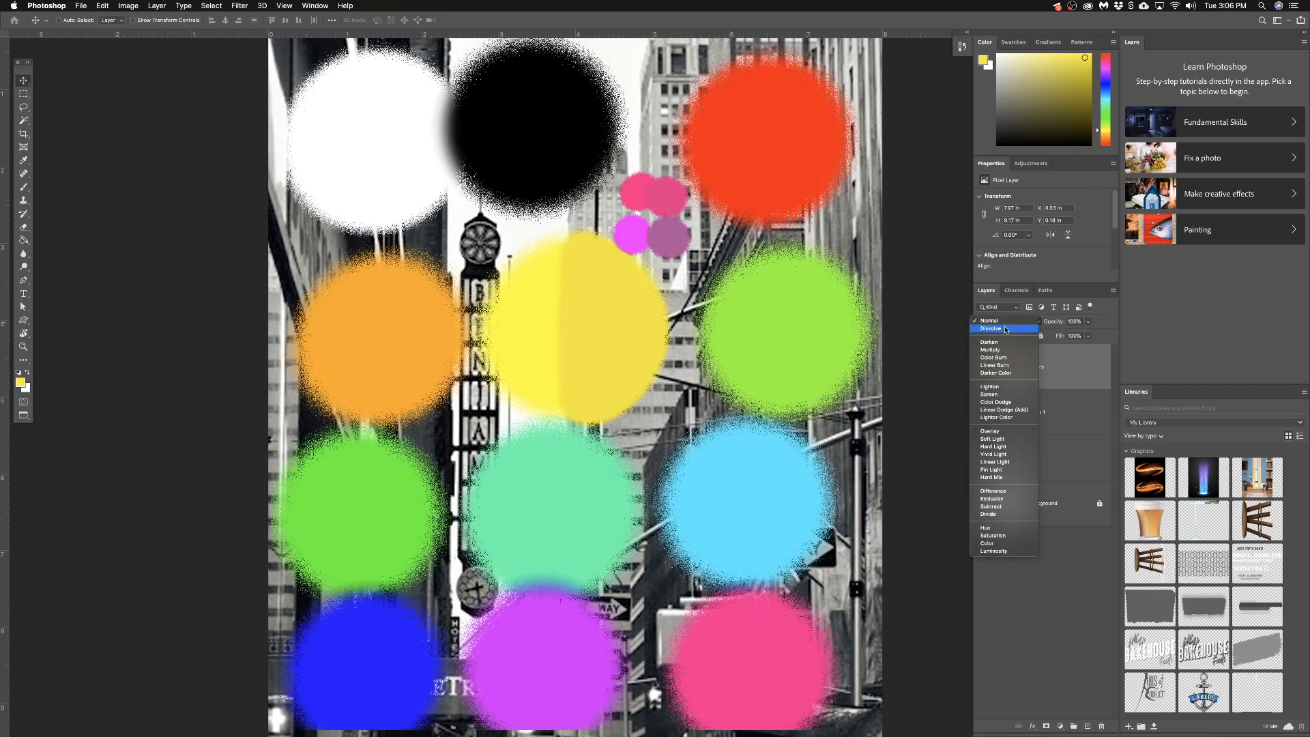
left_click(999, 430)
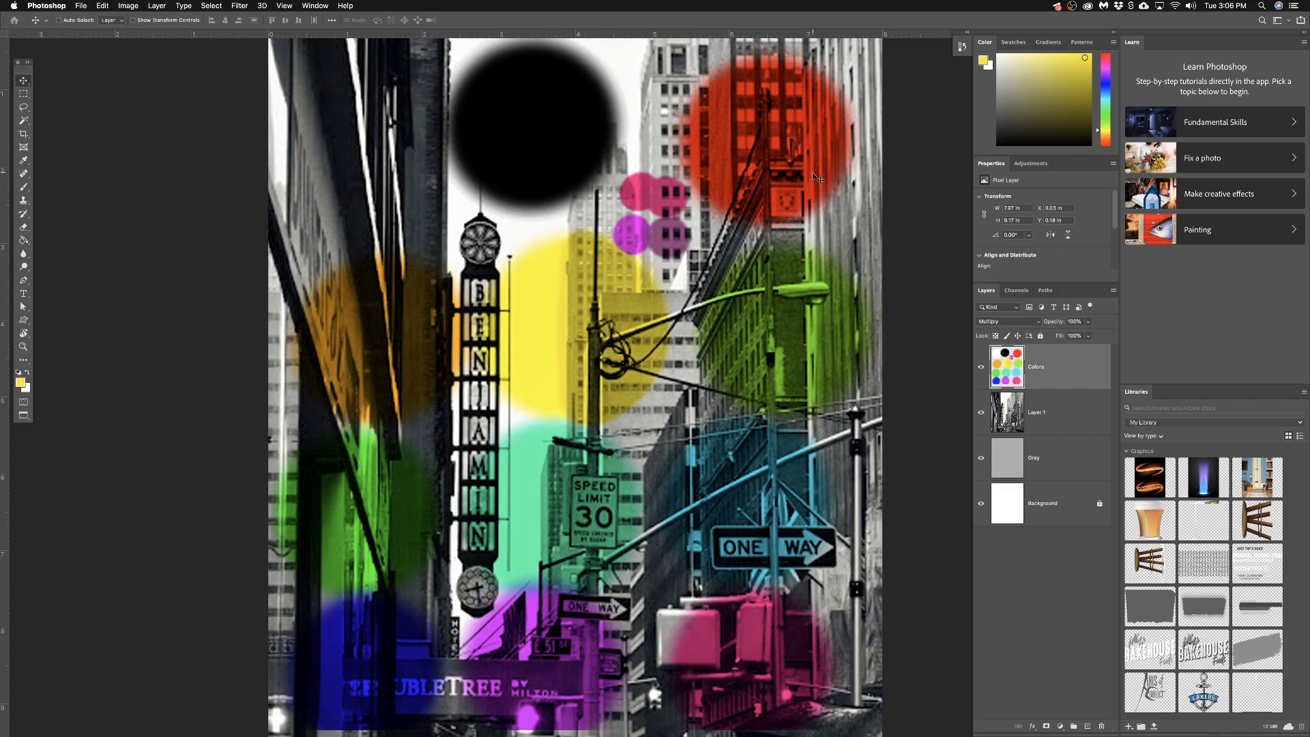
scroll(626, 614, "down", 2)
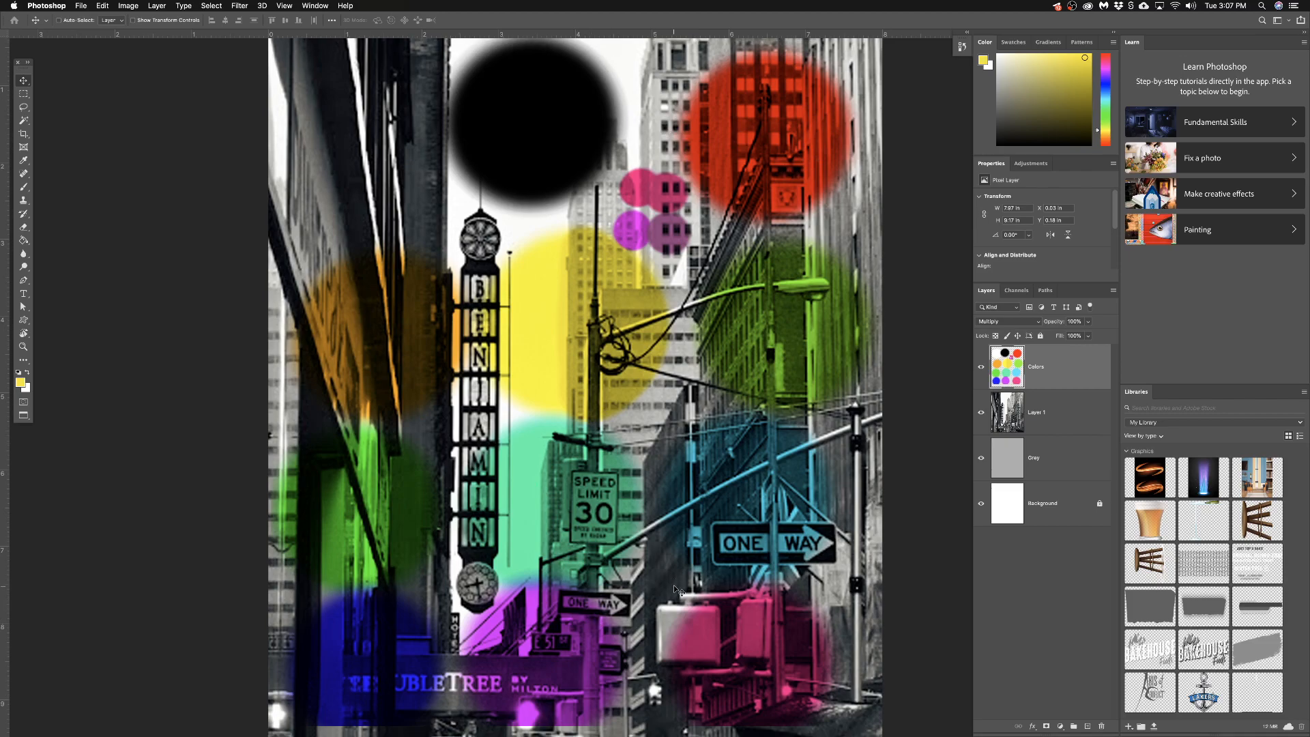
scroll(674, 591, "down", 2)
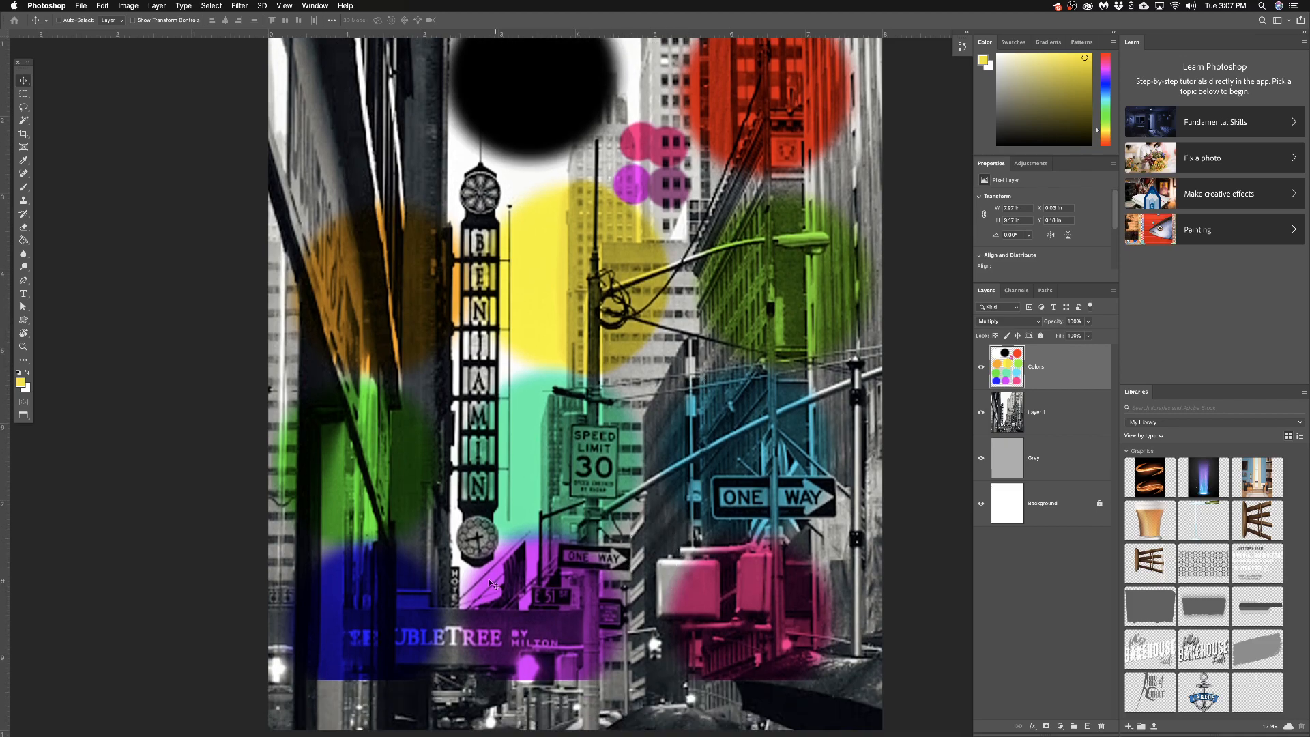
scroll(735, 508, "up", 5)
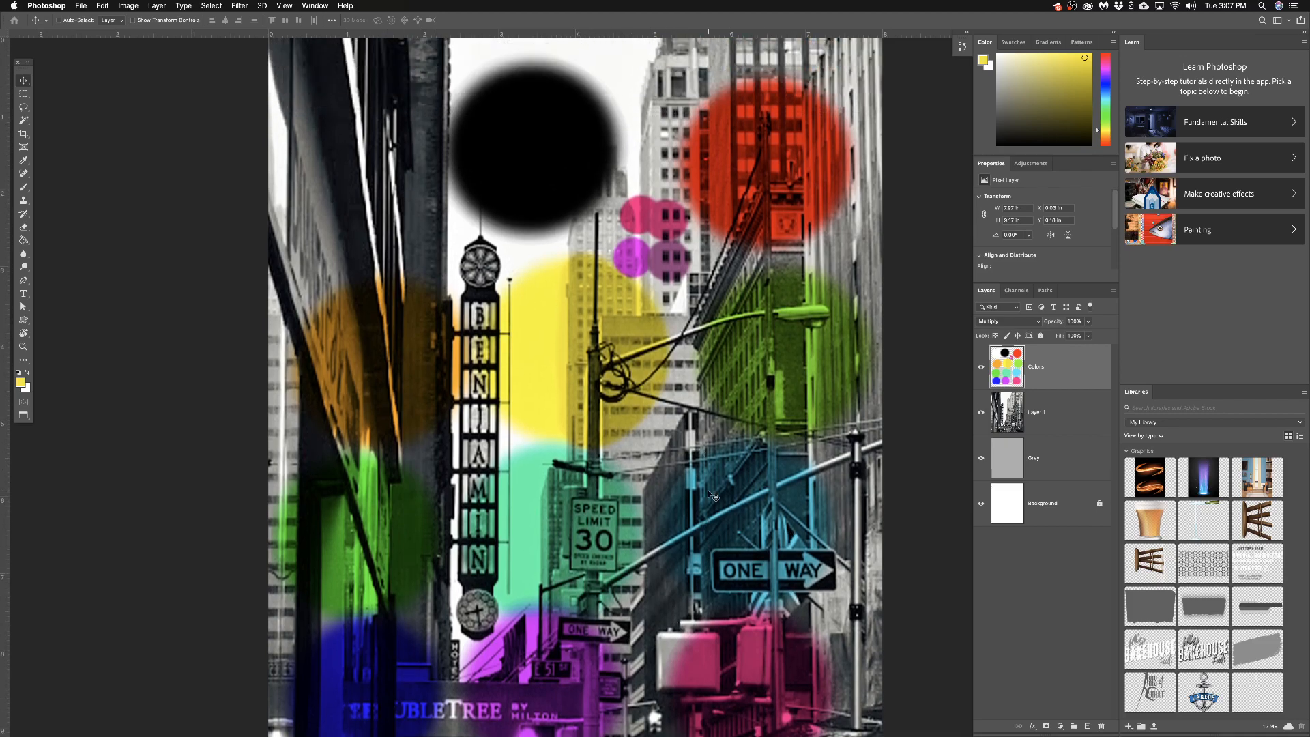
Step: Switch the Colors layer to the Overlay blend mode and look over its effect on the street photo
left_click(1006, 322)
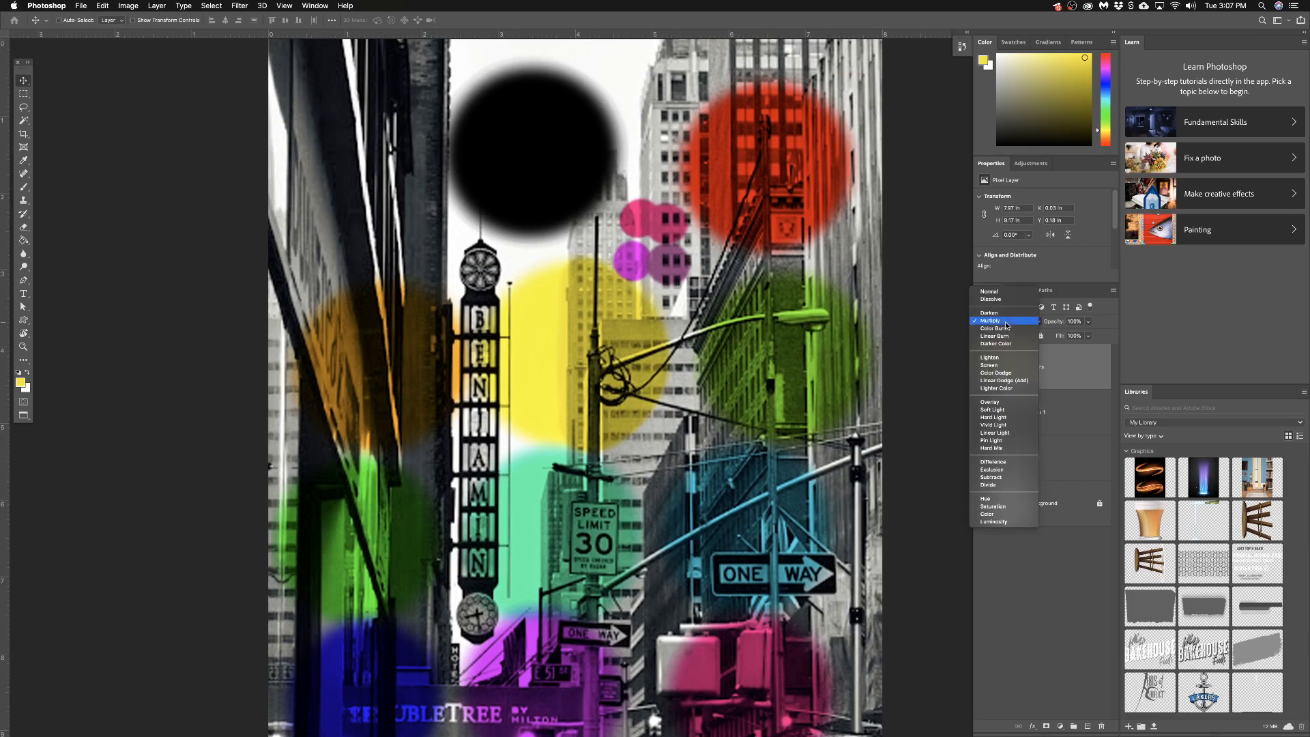
left_click(1004, 404)
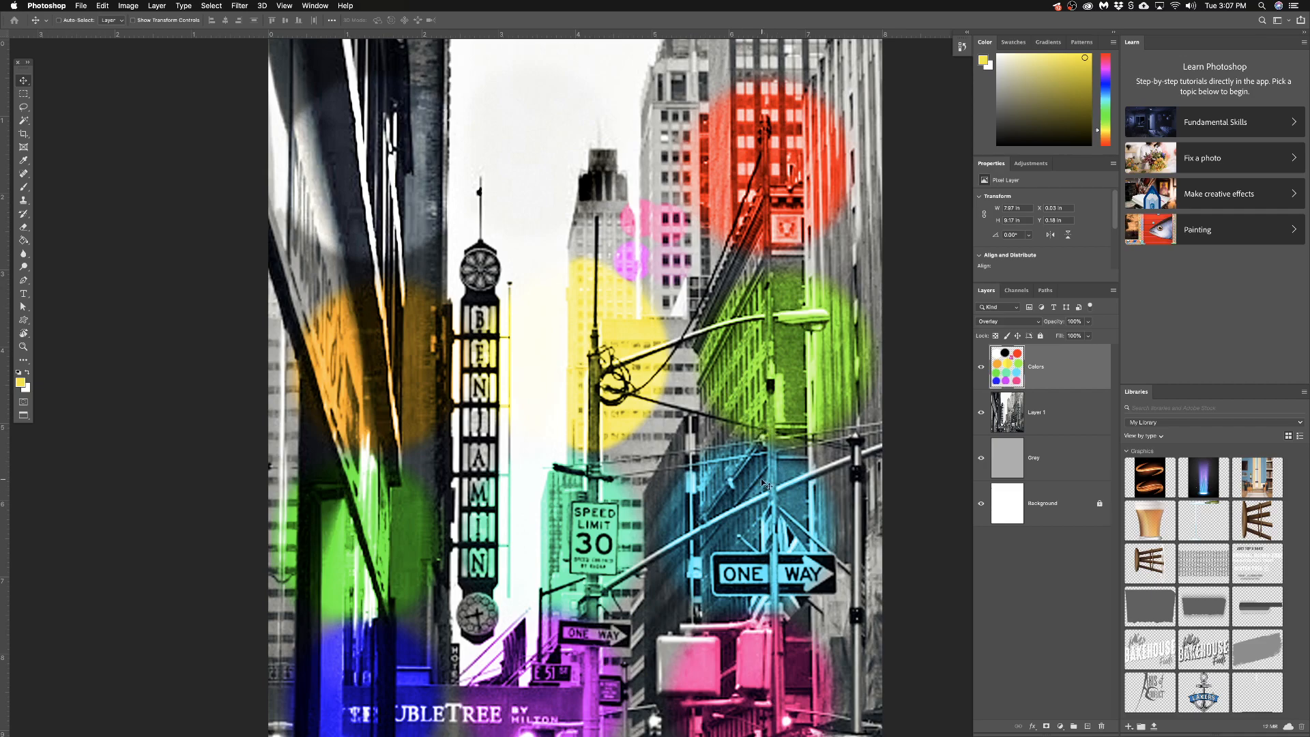
left_click_drag(766, 484, 747, 433)
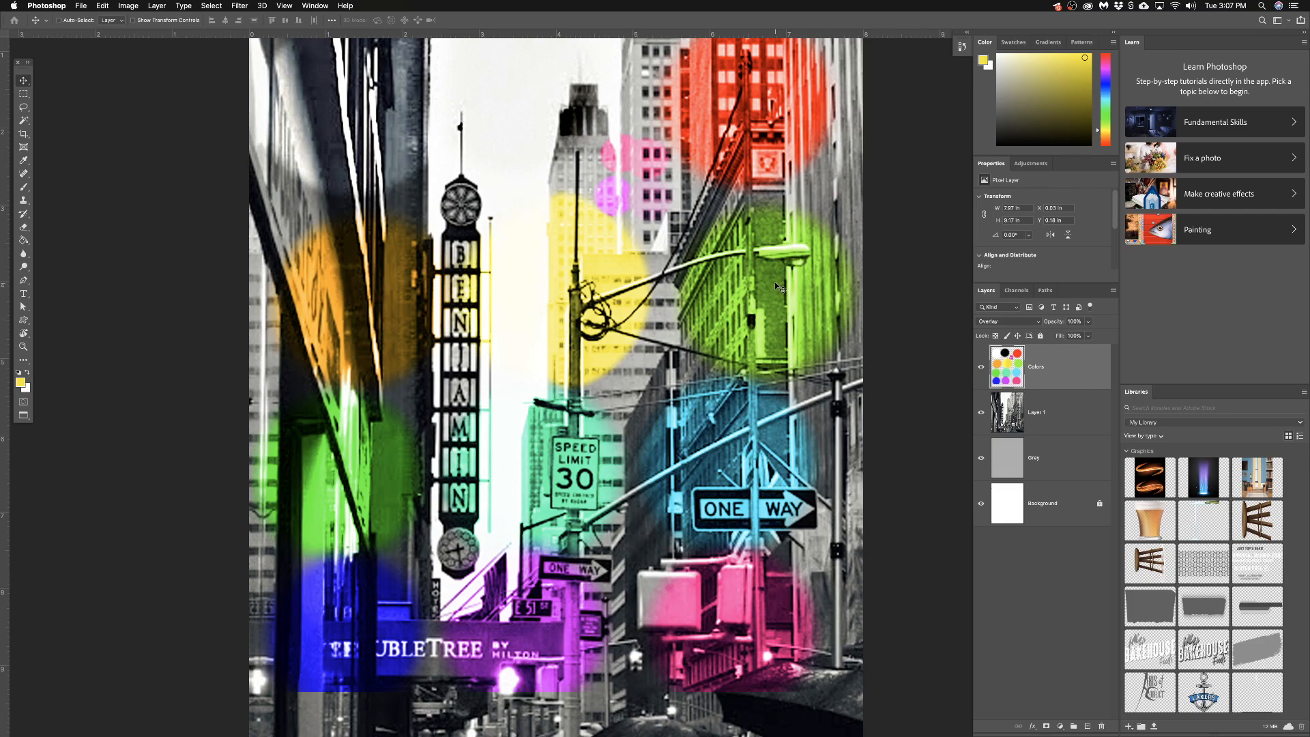
Step: Change the Colors layer's blend mode to Color so the circles tint the street photo
left_click(1001, 321)
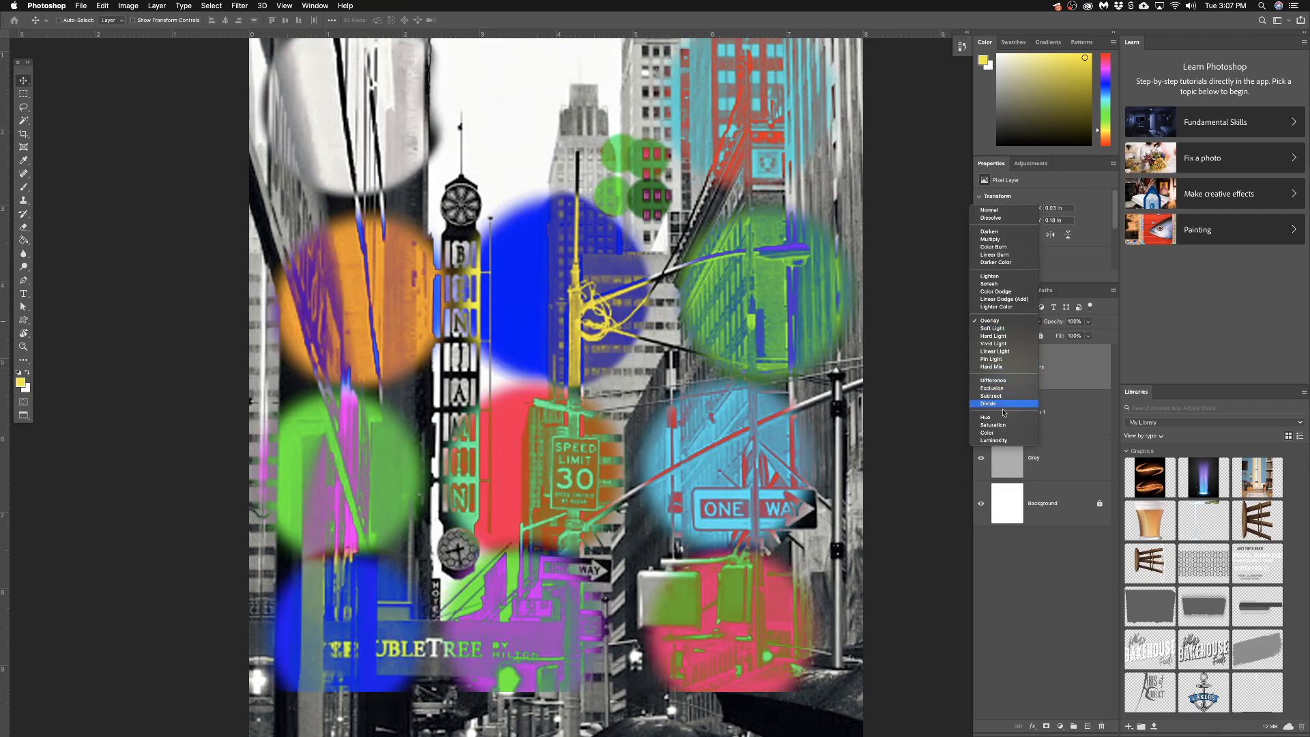
left_click(992, 432)
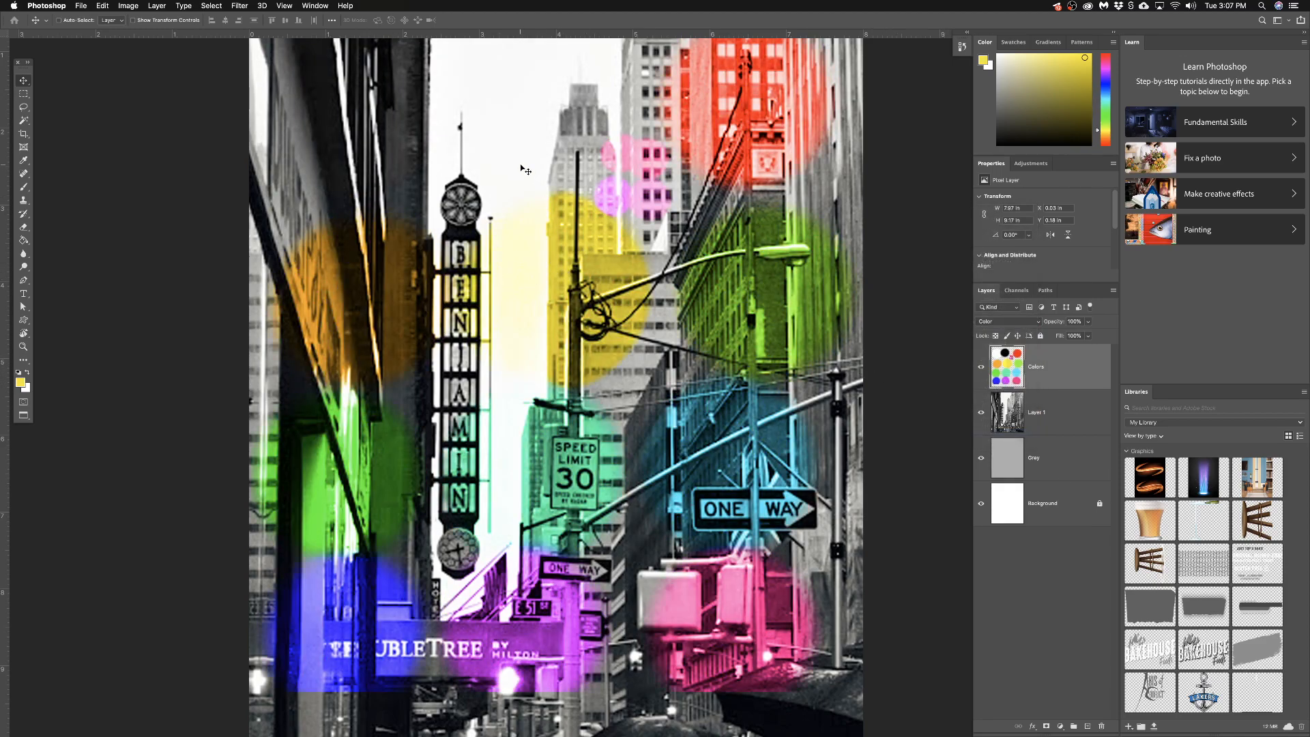
Step: Examine how the circles in Color mode tint the highlights, midtones and shadows across the street photo
scroll(510, 130, "up", 2)
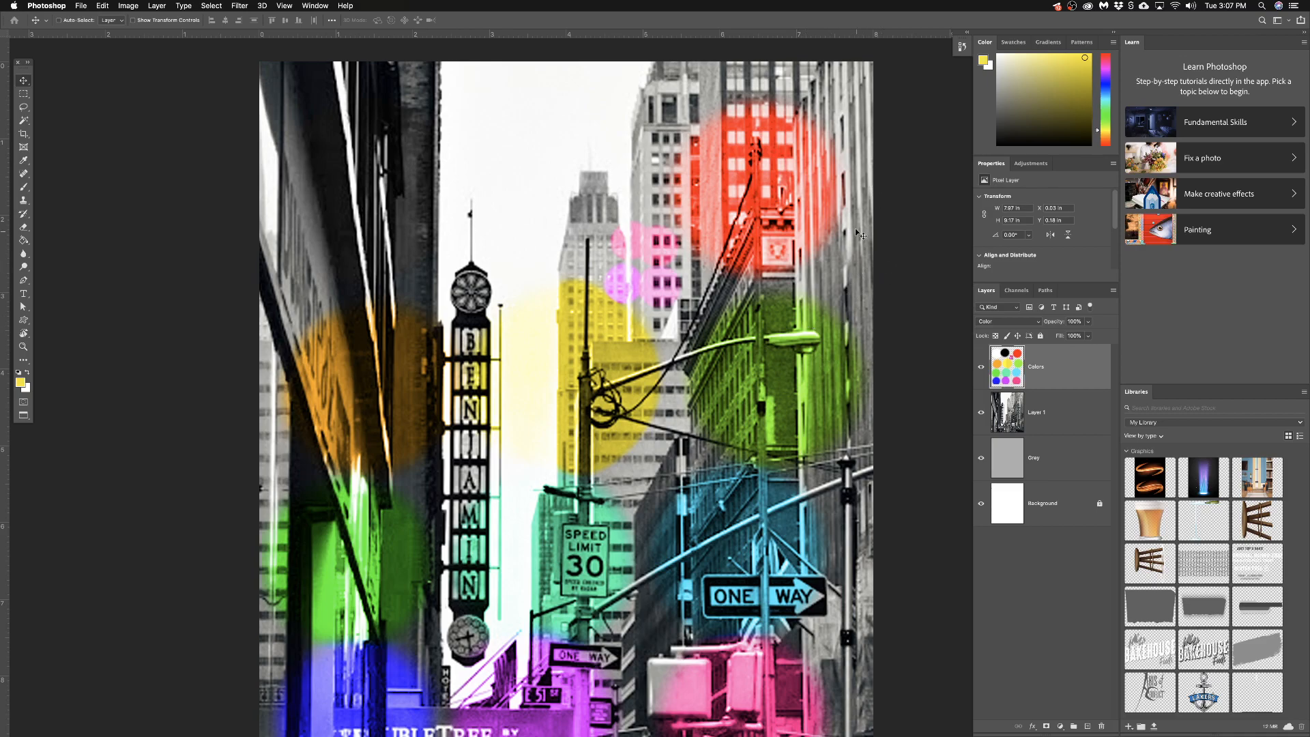
scroll(857, 231, "down", 2)
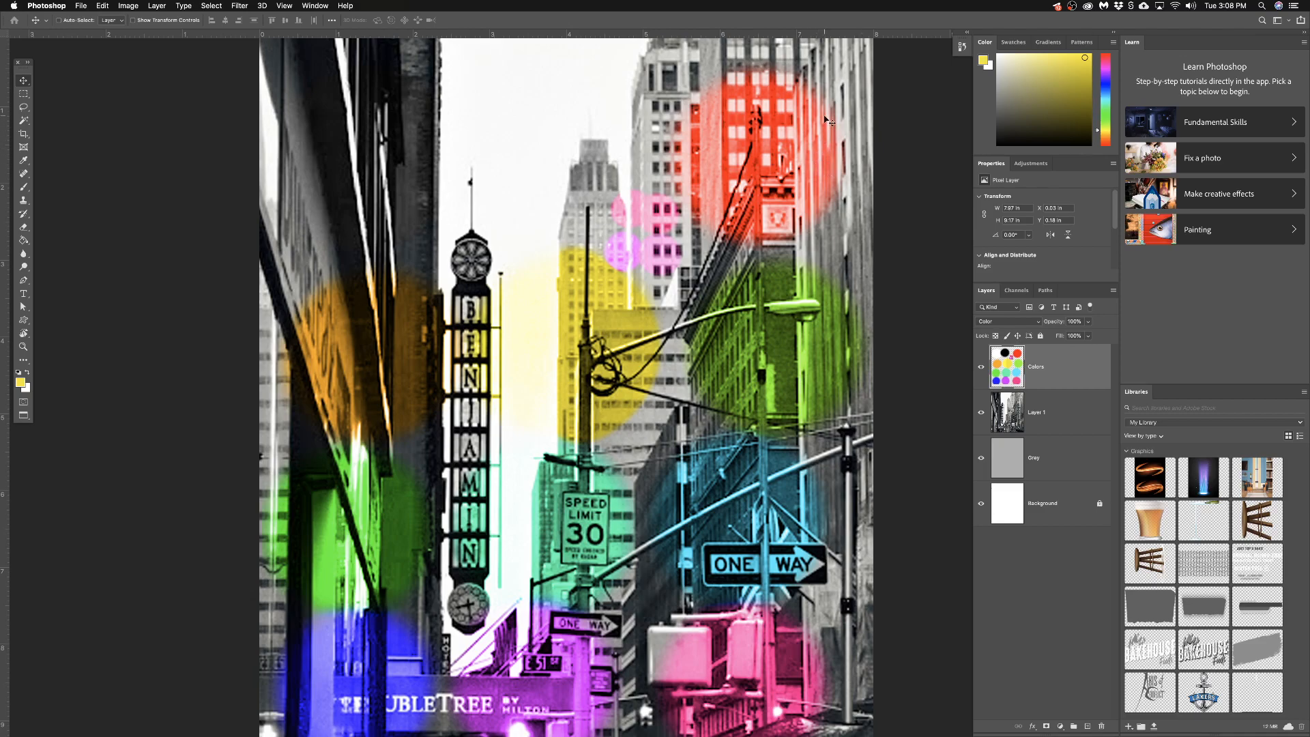
scroll(701, 444, "down", 5)
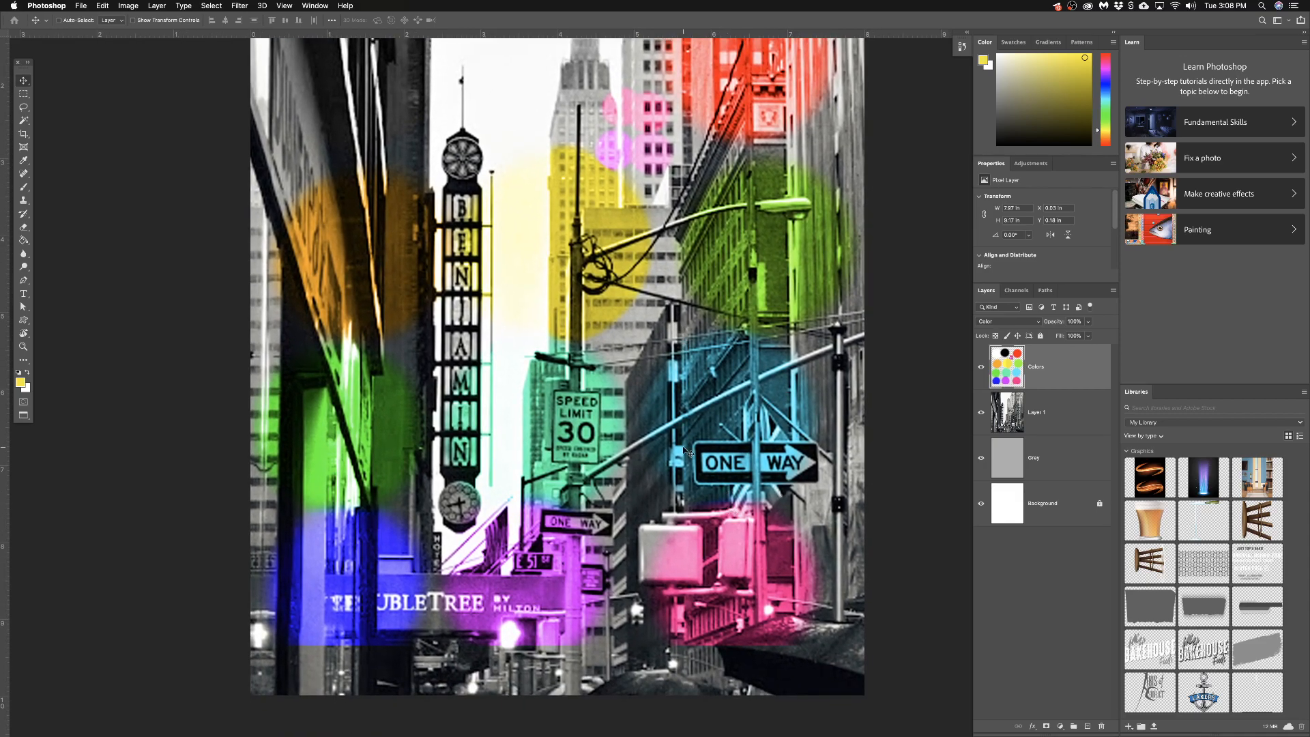
scroll(702, 447, "up", 3)
scroll(715, 444, "up", 1)
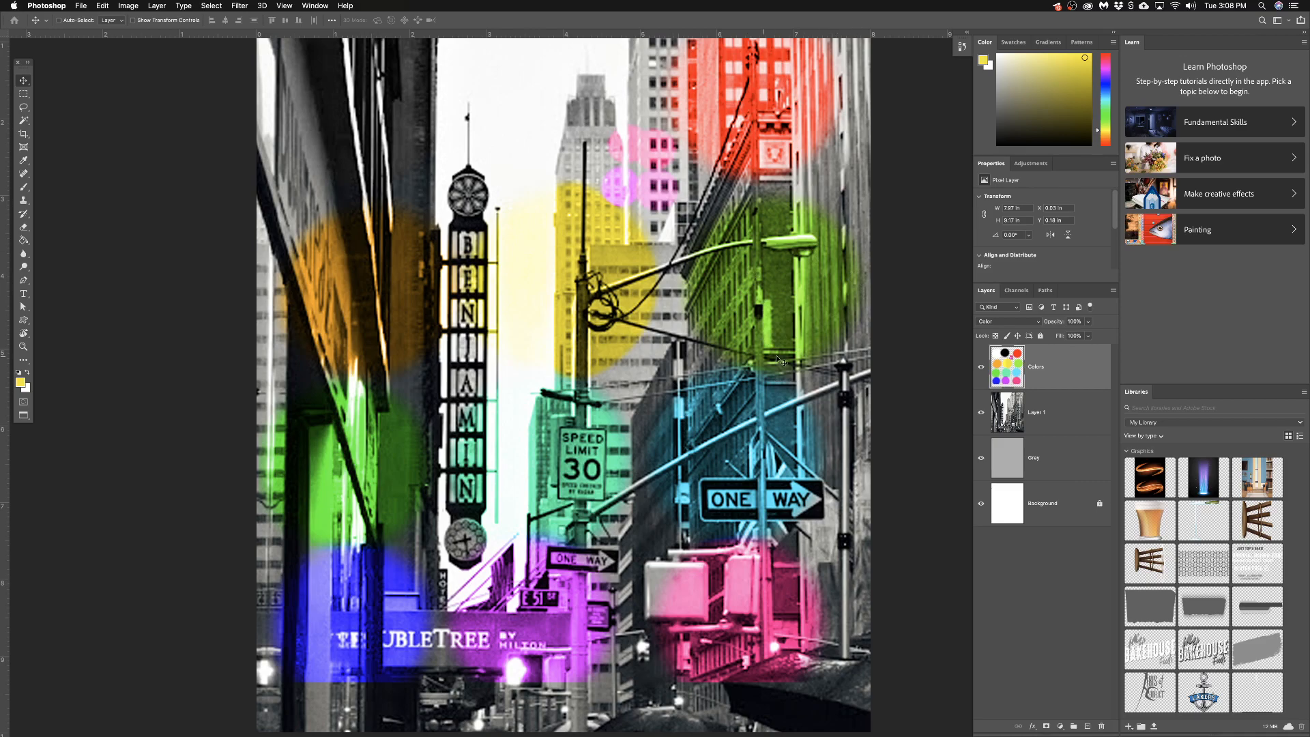
Step: Set the Colors layer back to the Multiply blend mode and compare the circles over the photo's light and dark areas
left_click(1007, 321)
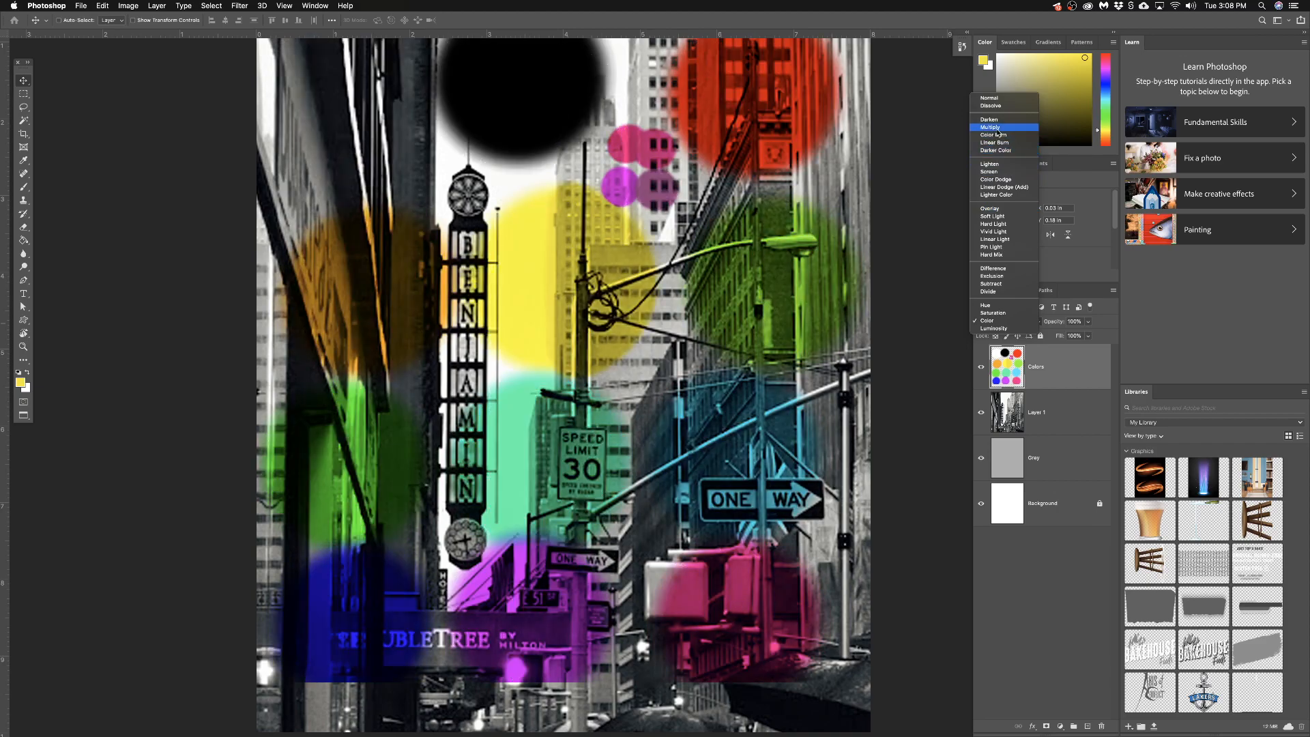
left_click(997, 127)
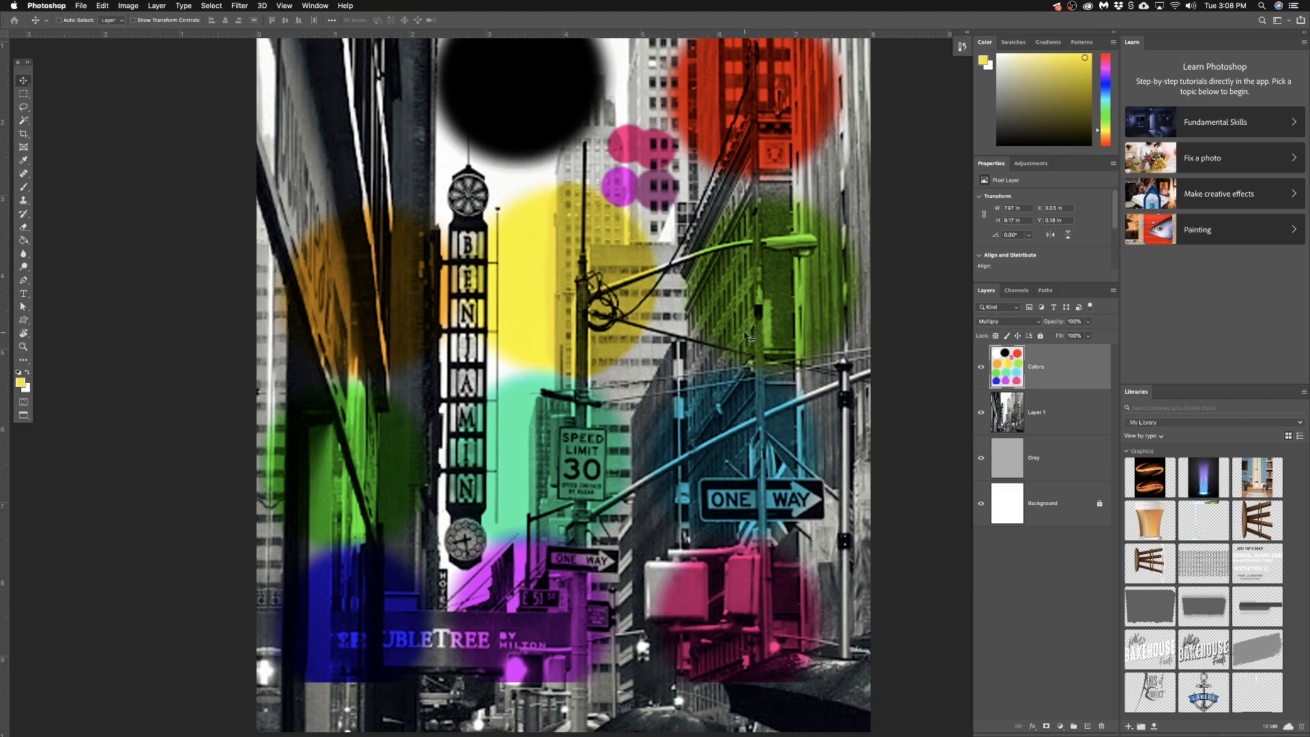
left_click_drag(749, 210, 749, 265)
left_click_drag(747, 418, 758, 378)
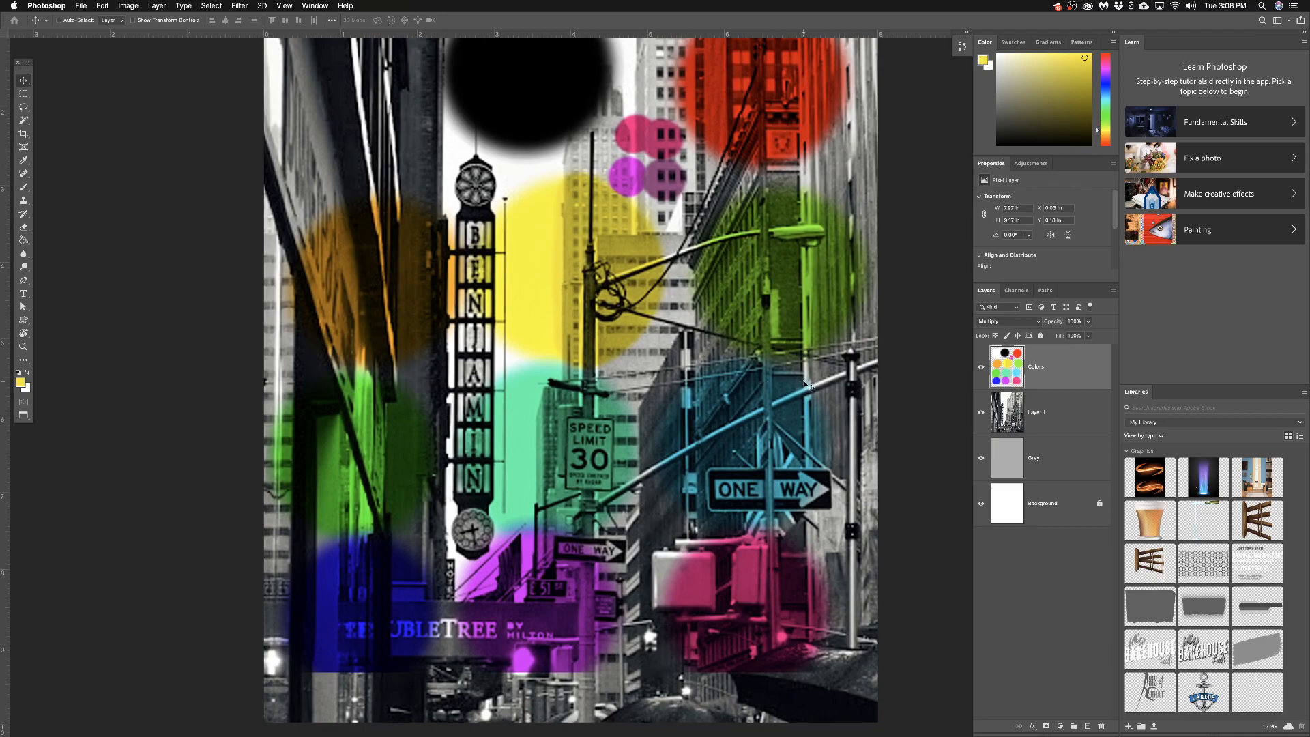
left_click_drag(789, 402, 793, 380)
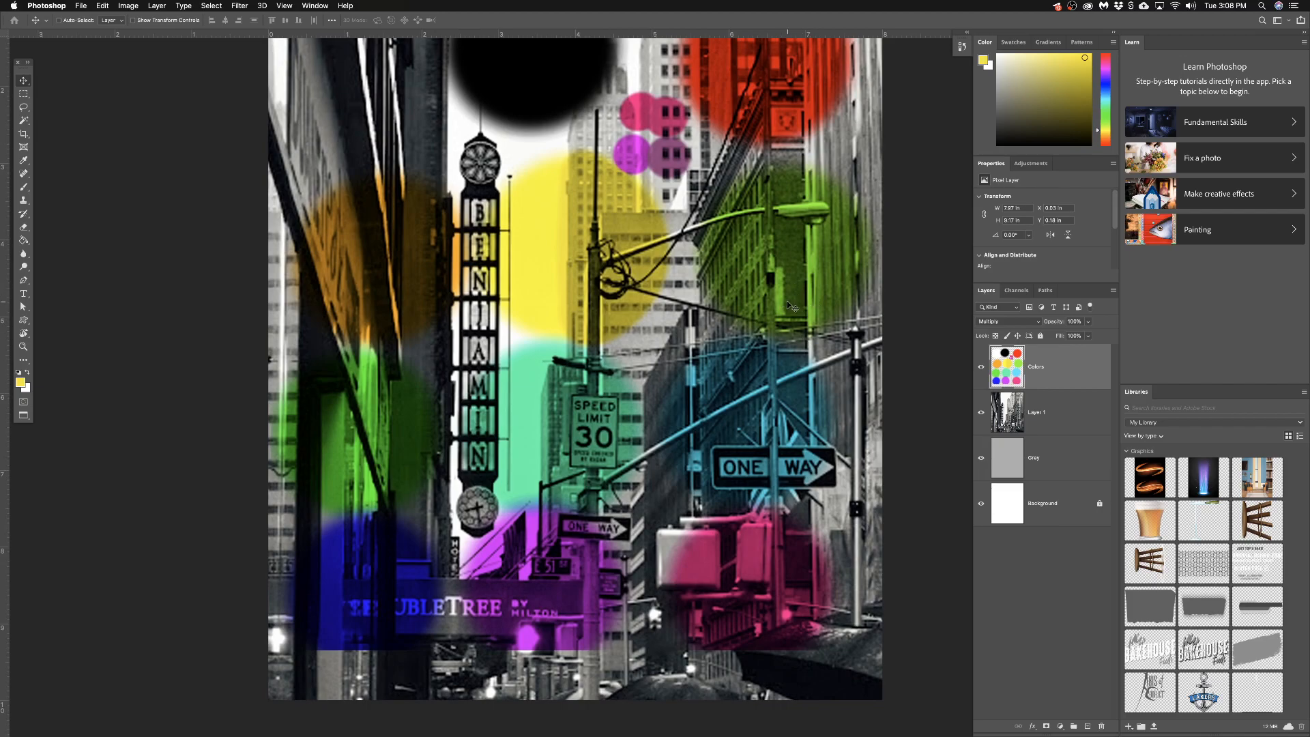
scroll(795, 293, "up", 3)
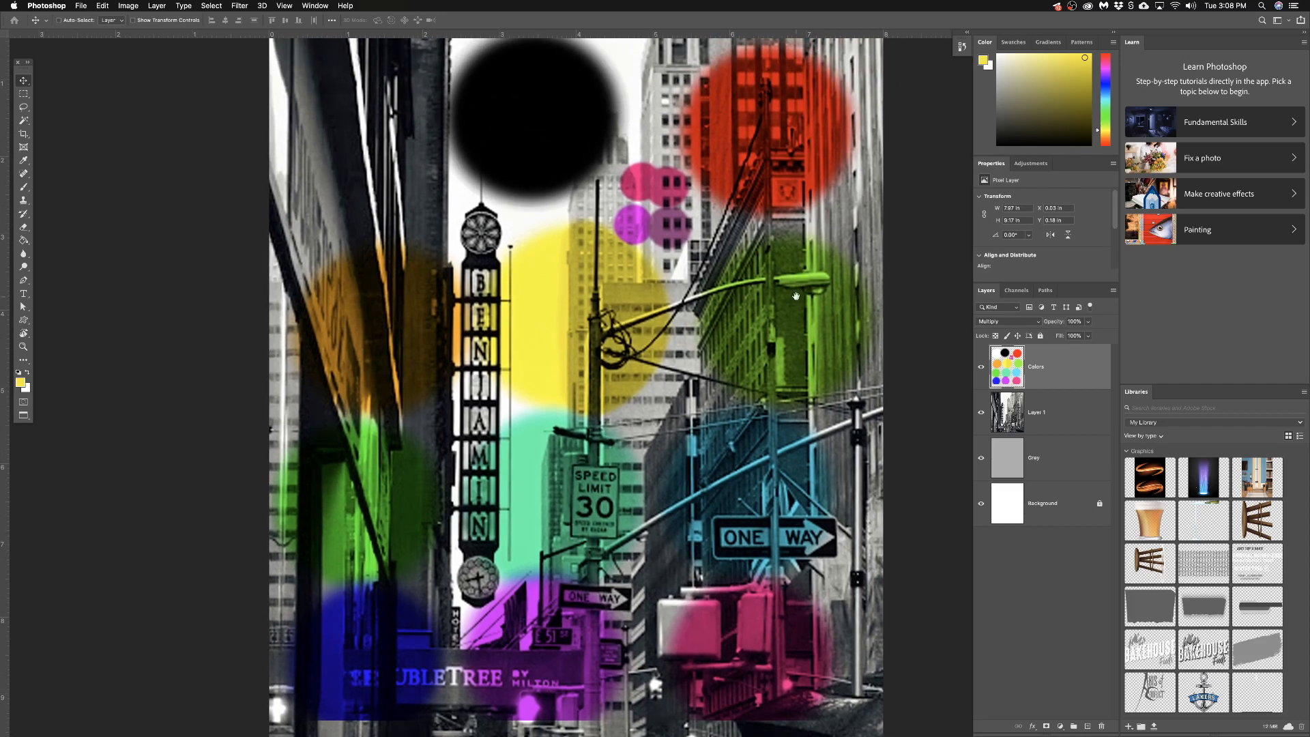
scroll(798, 285, "down", 2)
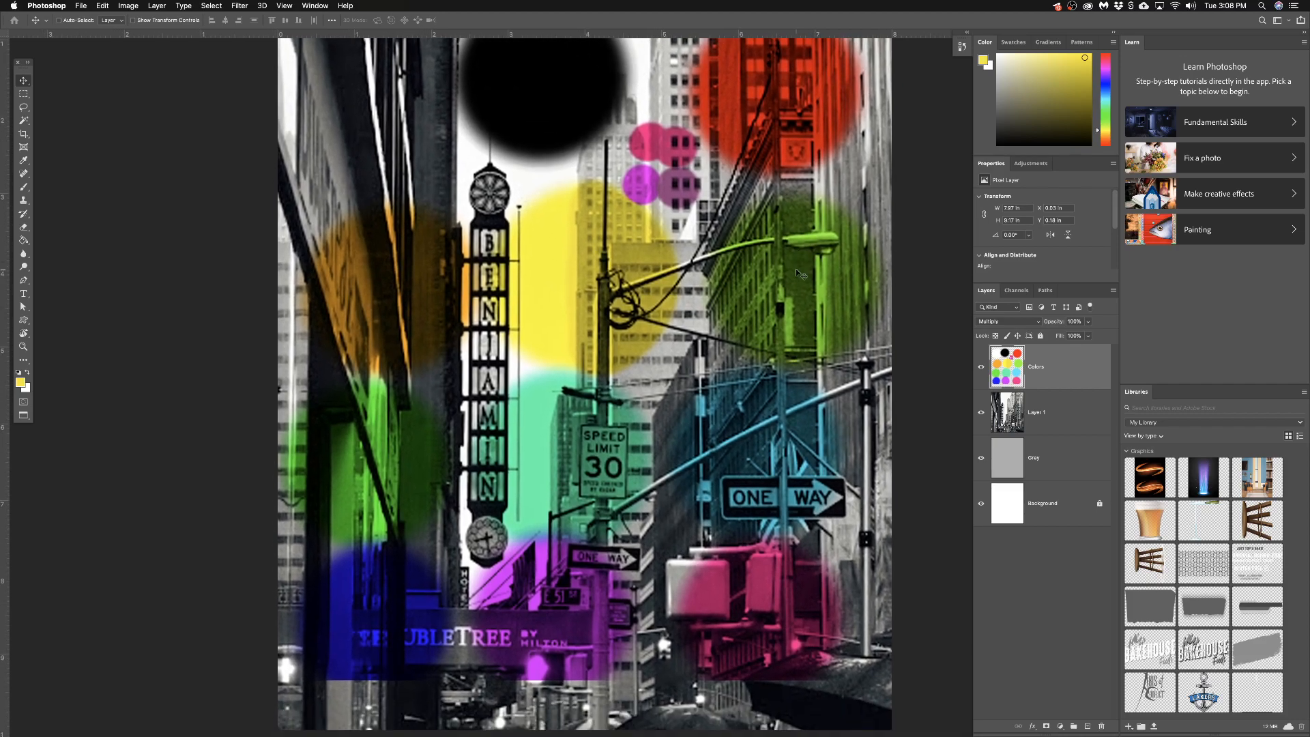
Step: Hide the Colors layer and toggle the Layer 1 street photo off and back on to show it without the circles
left_click(981, 368)
left_click(980, 412)
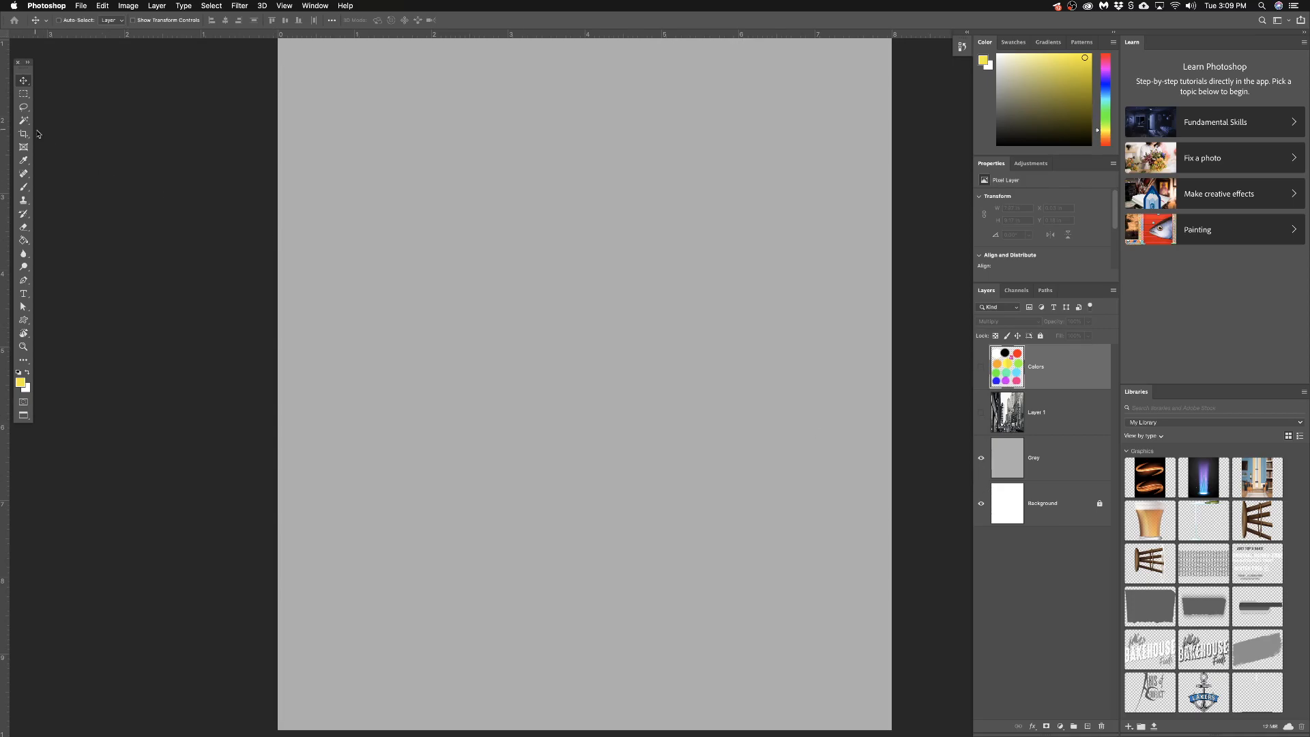
key("super+minus")
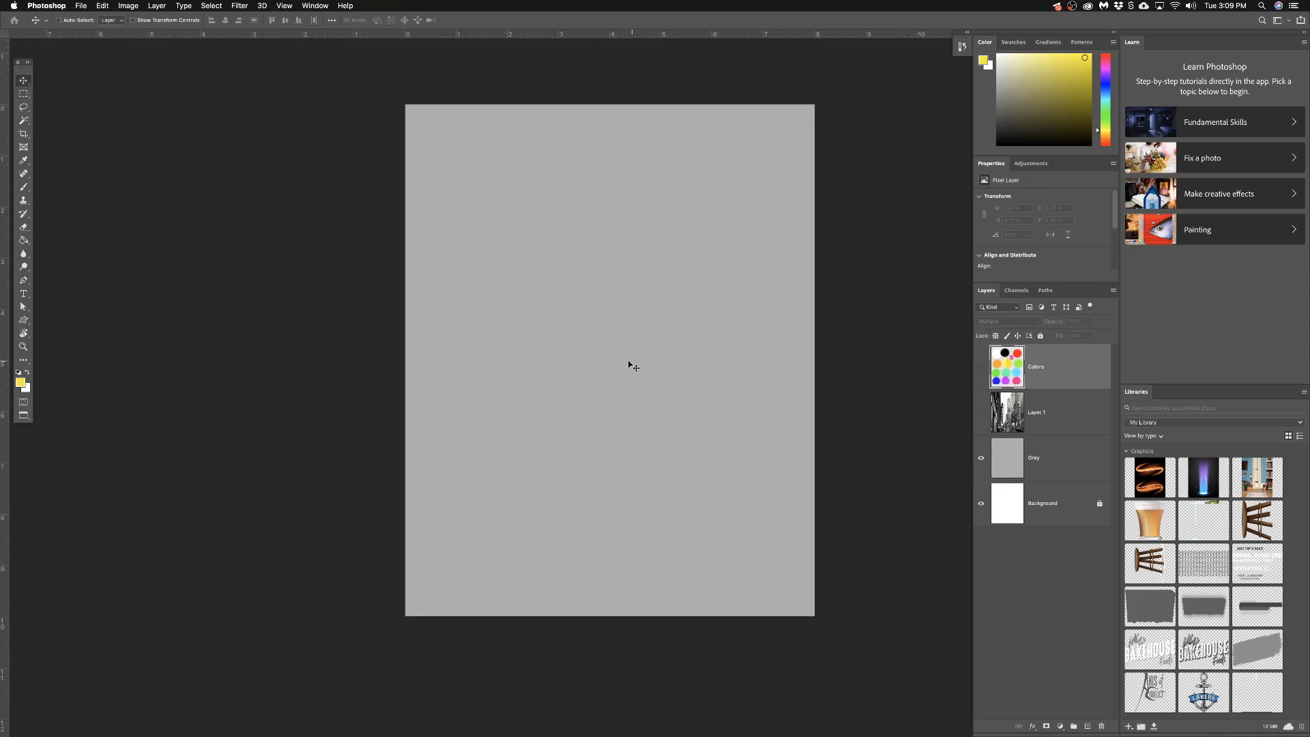
left_click(981, 412)
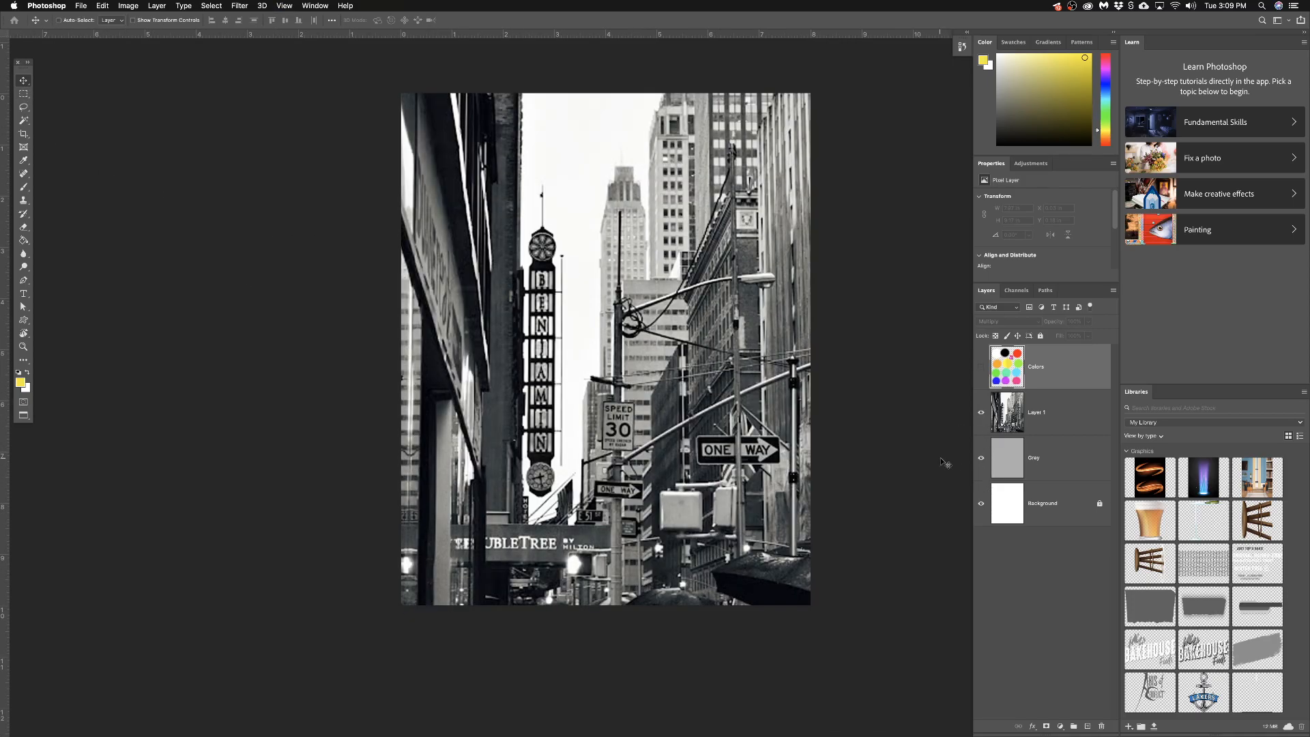